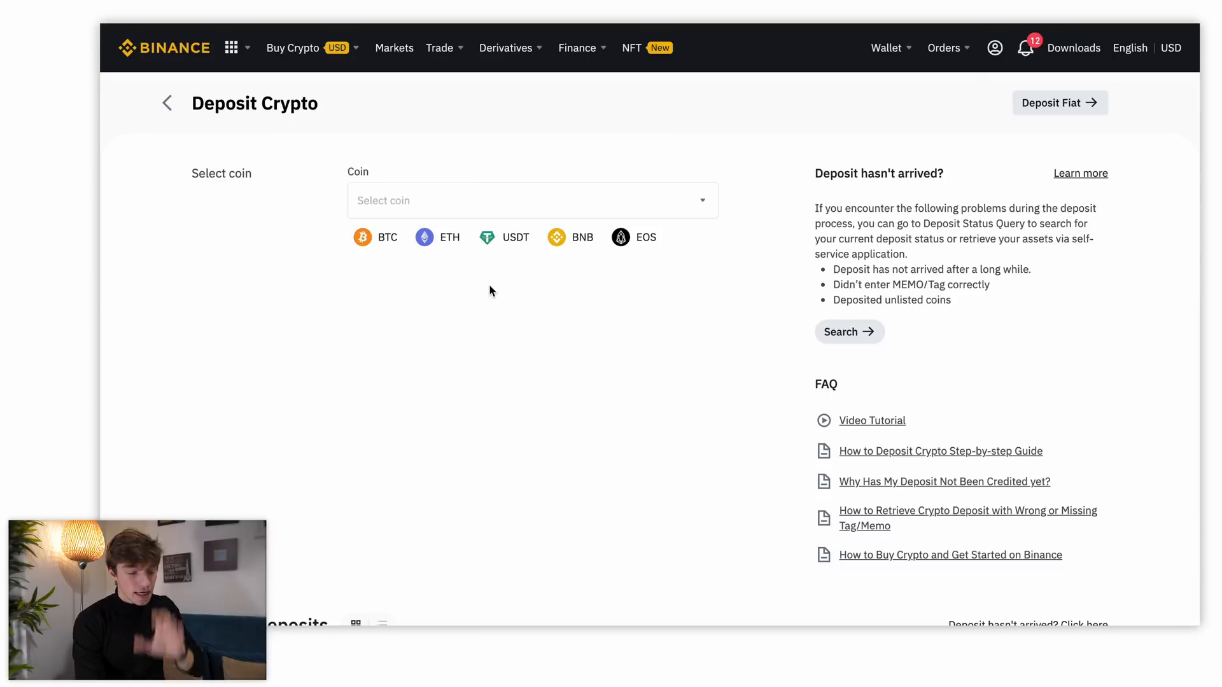
Step: Set up a crypto deposit of USDT over the Ethereum (ERC20) network
left_click(559, 200)
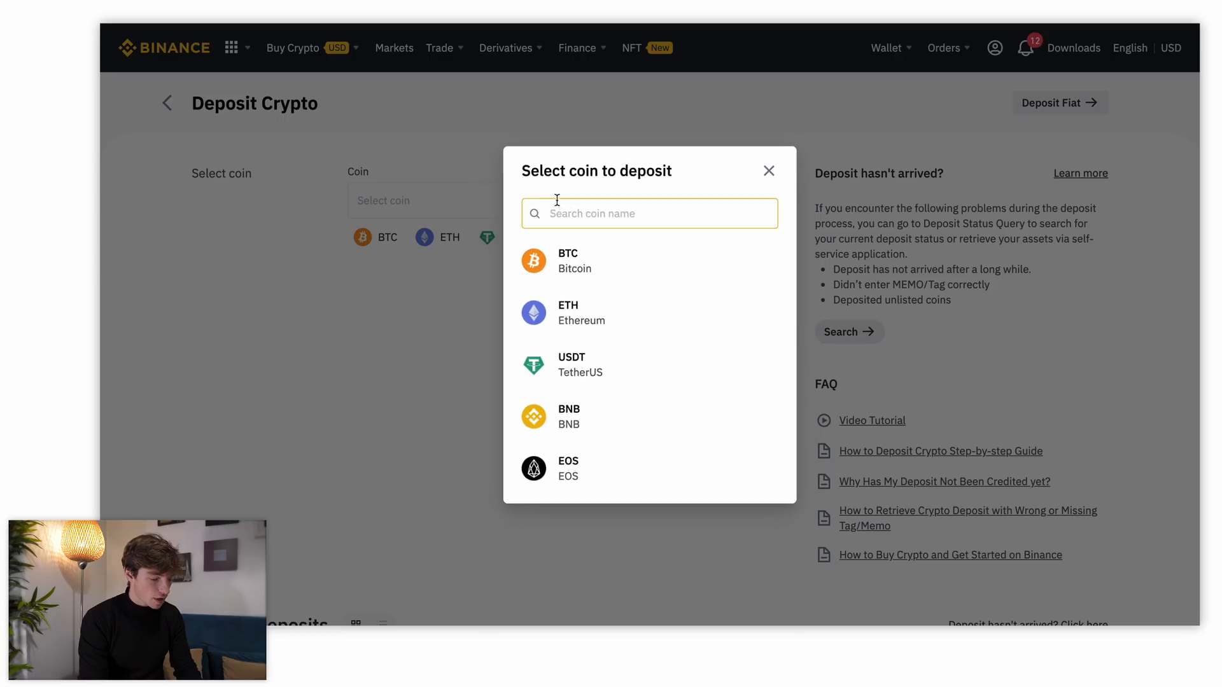
left_click(568, 366)
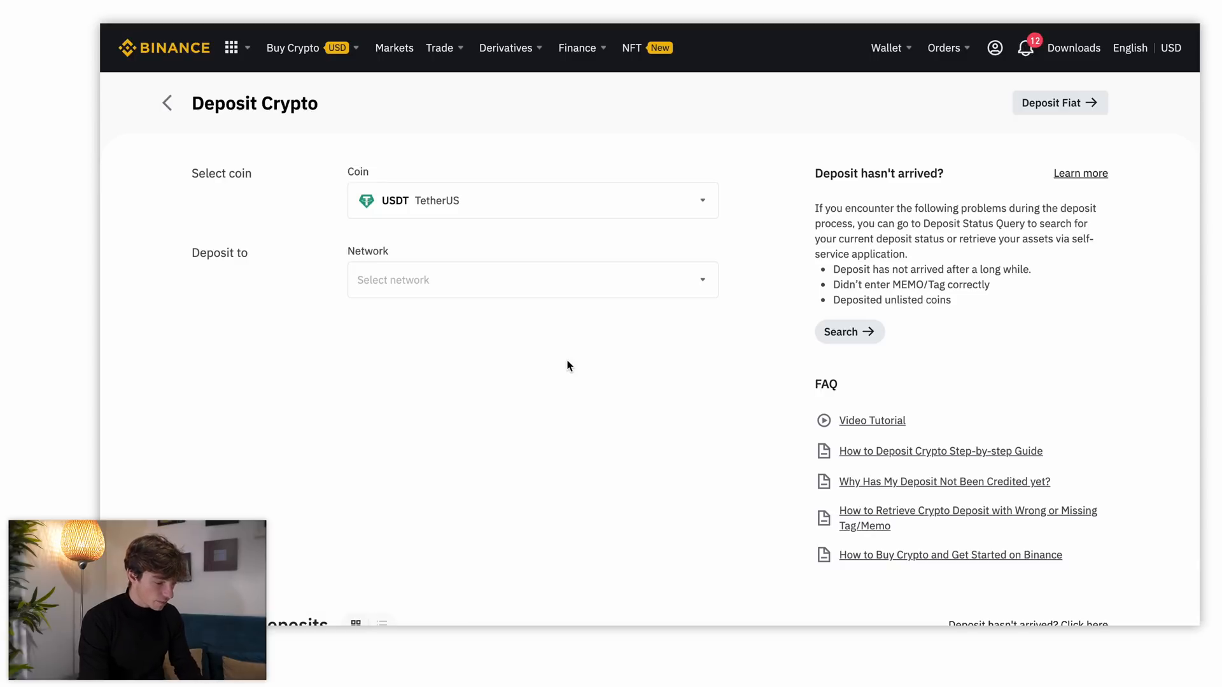
left_click(499, 288)
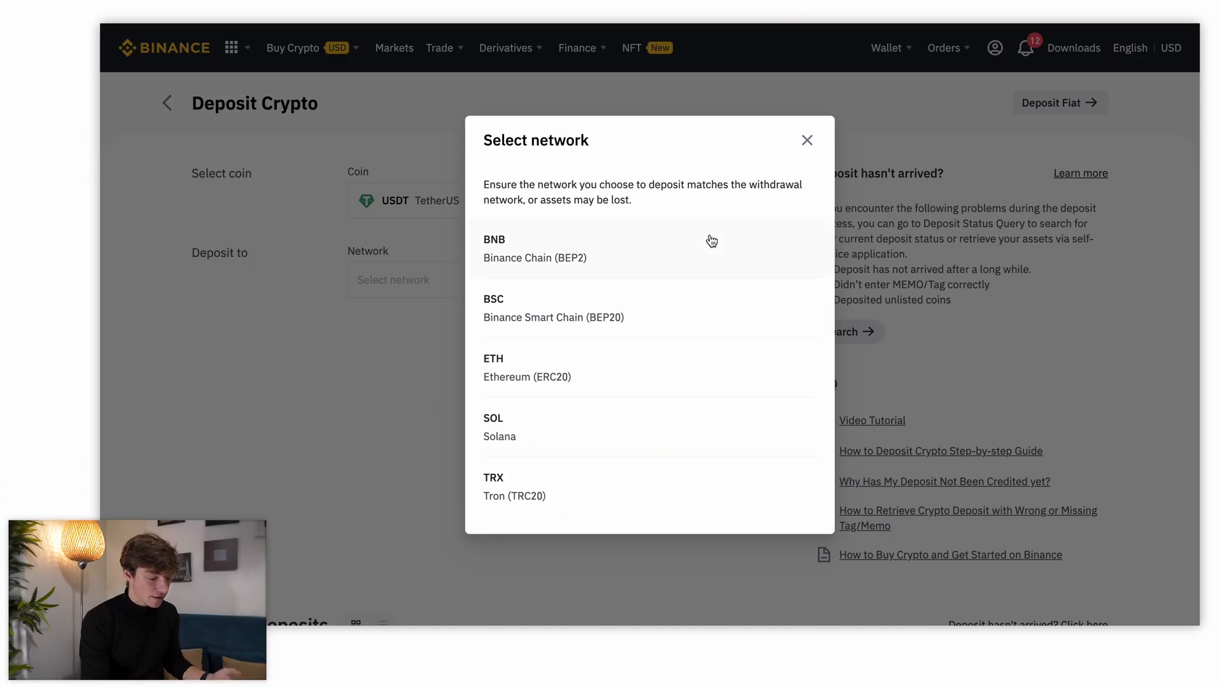
left_click(598, 377)
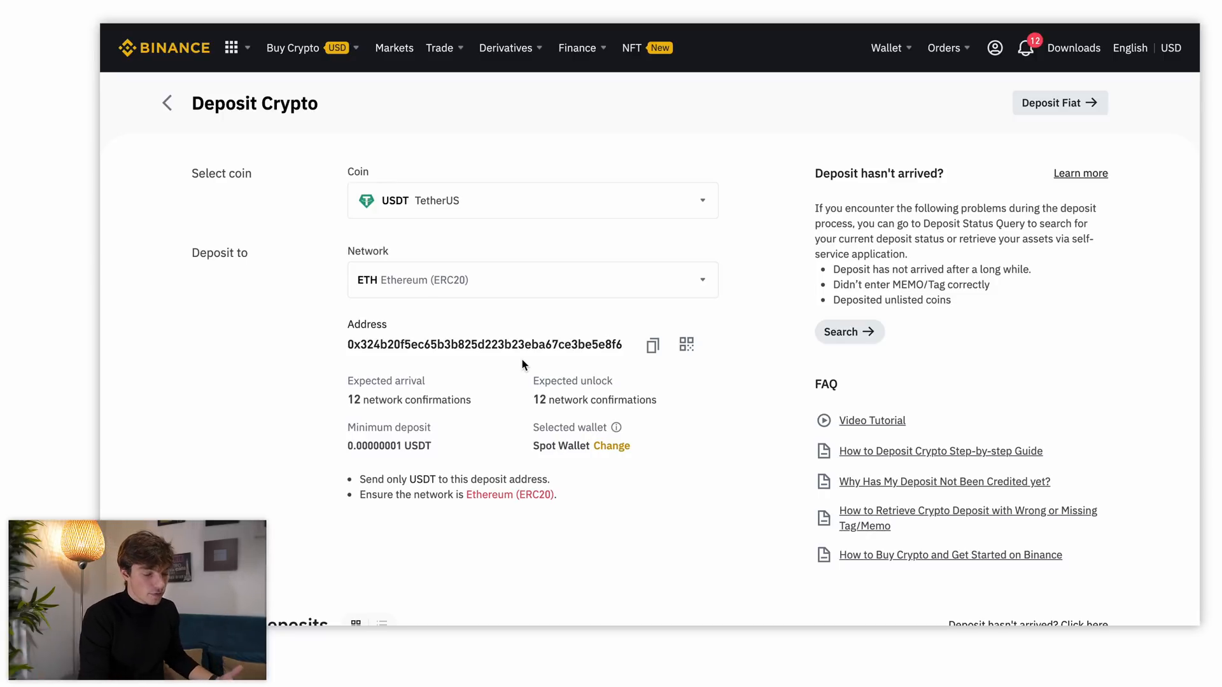
Step: Open the Fiat and Spot wallet page
mouse_move(869, 48)
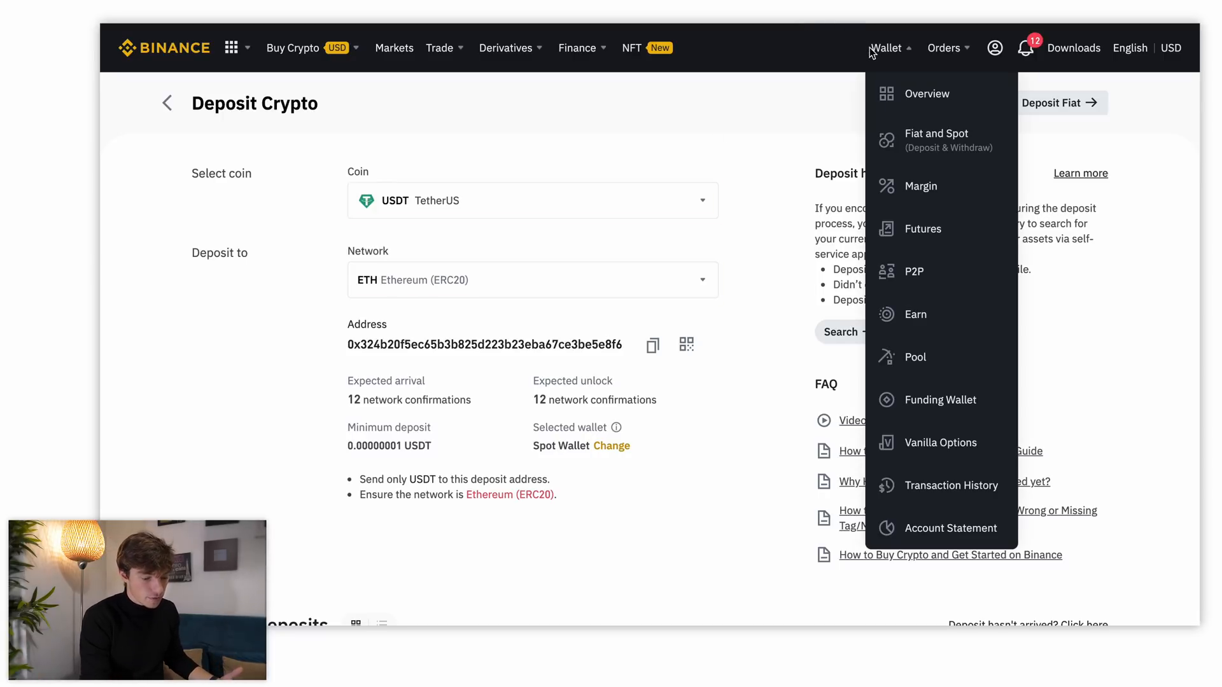
left_click(897, 92)
left_click(547, 339)
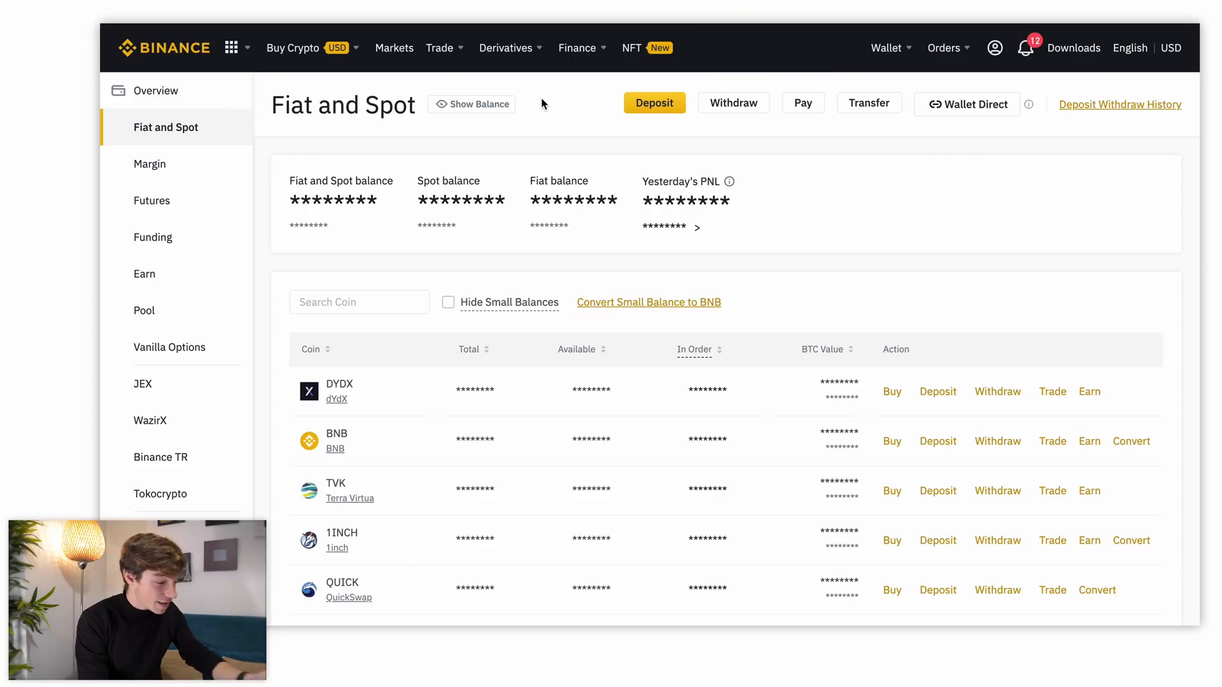
Step: Enter a credit/debit card purchase of BTC with EUR as currency and 1000 as the spend amount, and continue to the payment method
mouse_move(326, 46)
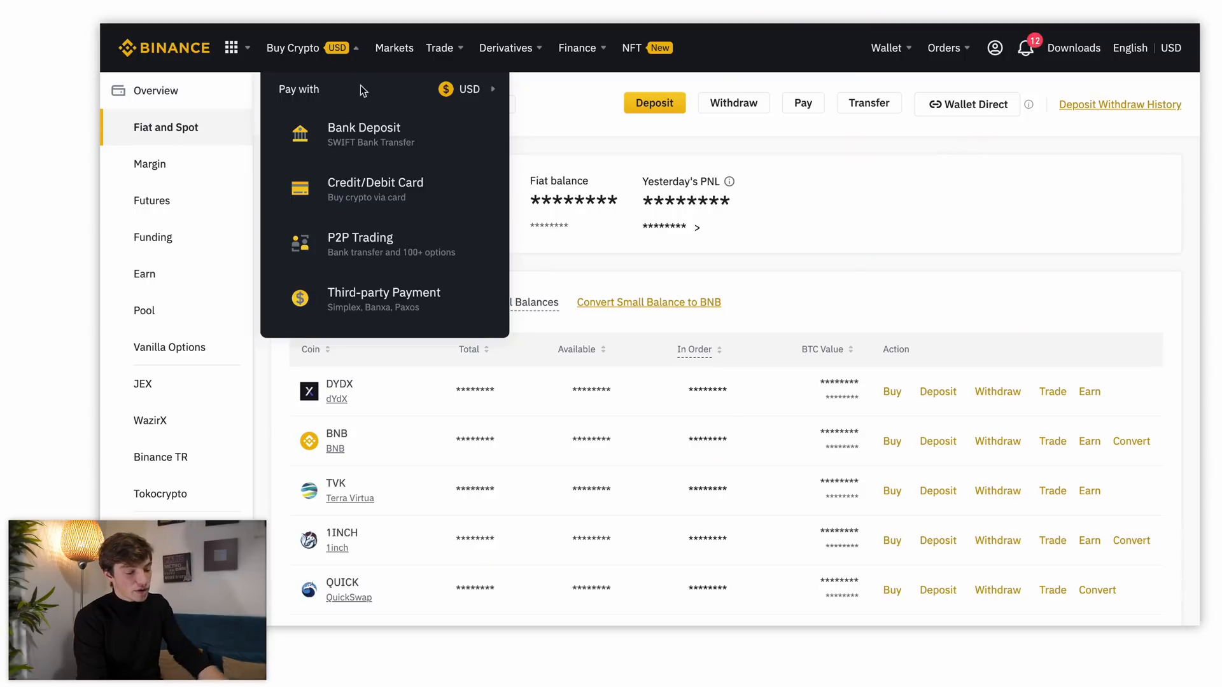
left_click(380, 199)
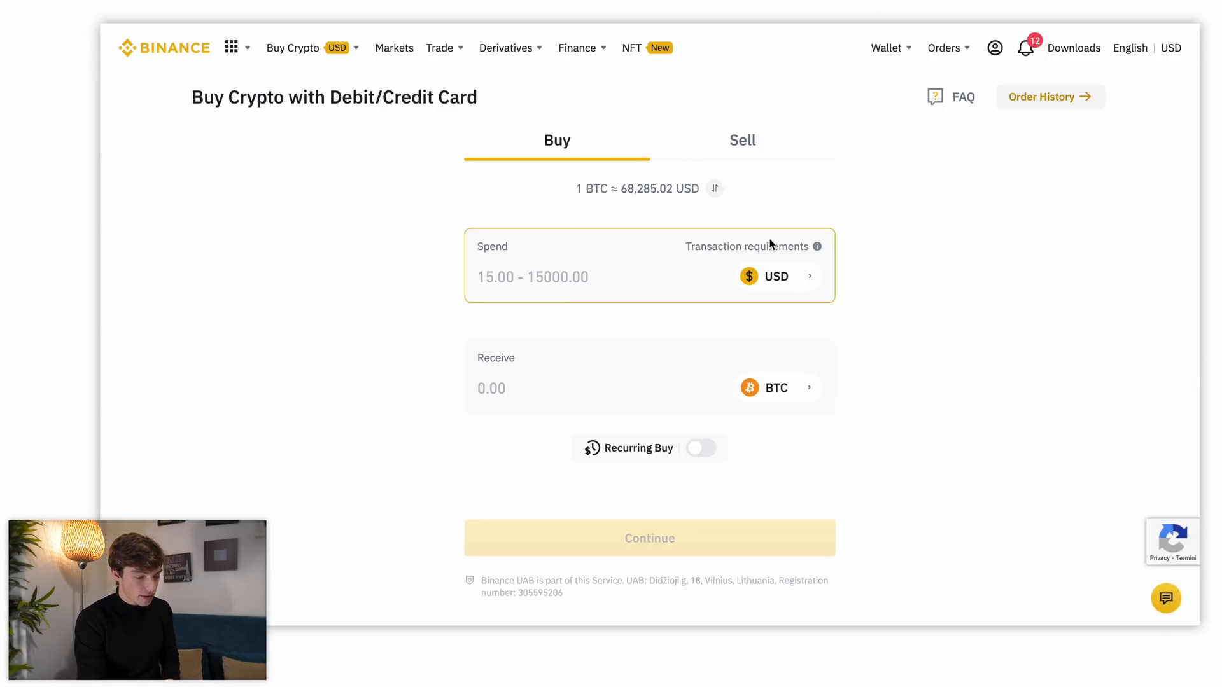
left_click(773, 276)
type("eu")
left_click(611, 254)
left_click(630, 281)
type("1000")
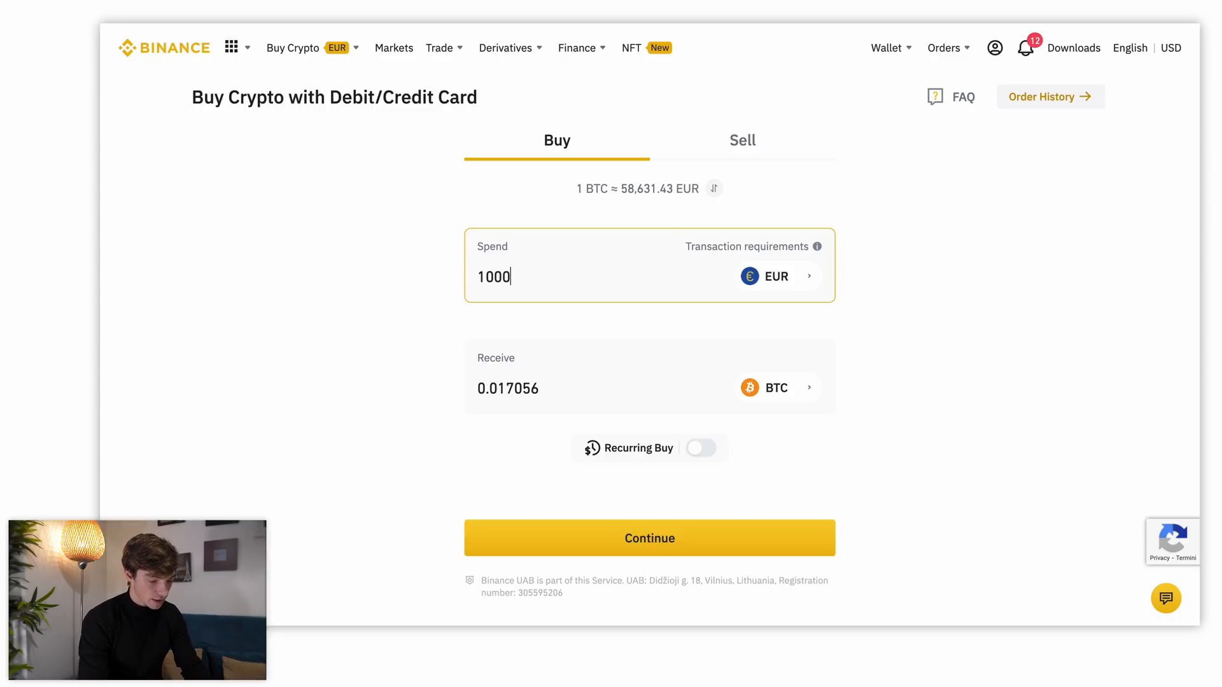
left_click(723, 542)
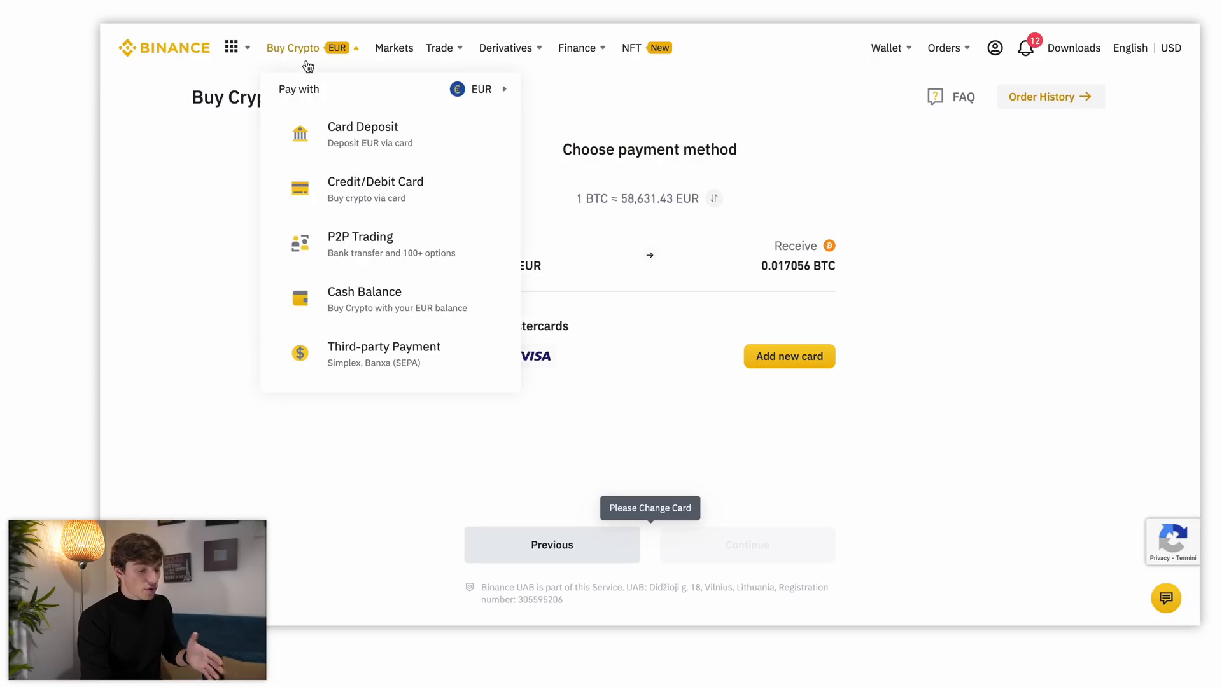
Step: Open the Convert portal and choose BNB as the coin to convert from
mouse_move(446, 51)
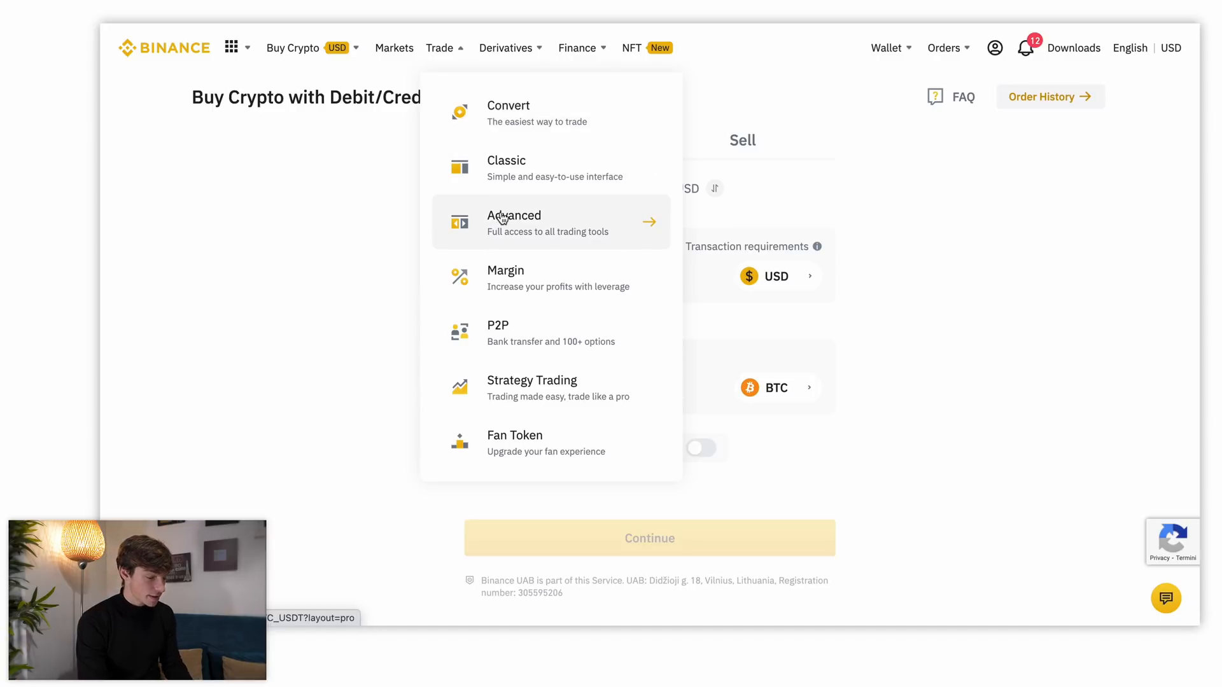
left_click(523, 121)
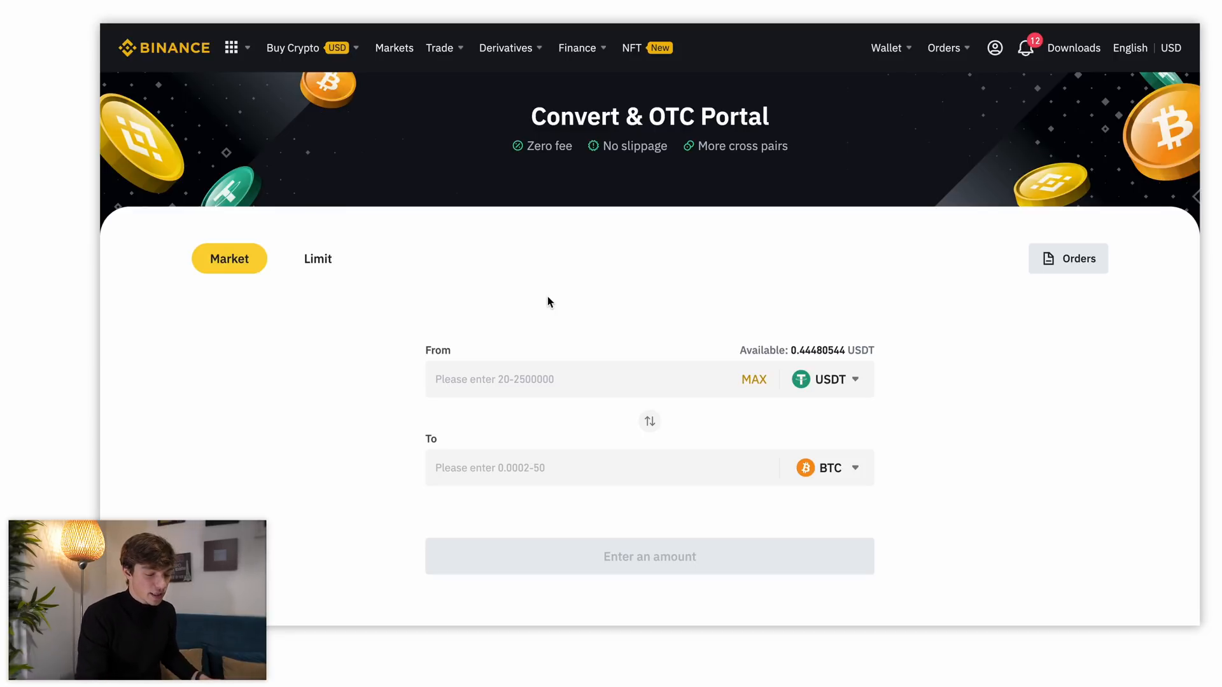
left_click(823, 381)
type("bnb")
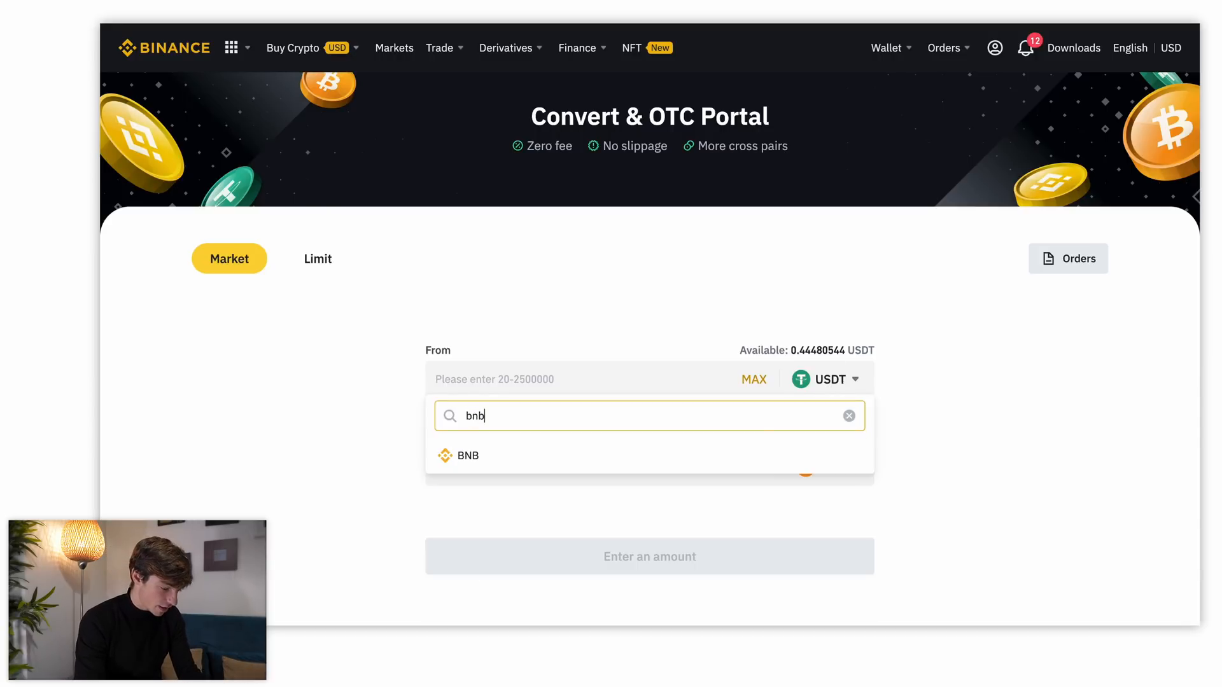
left_click(468, 456)
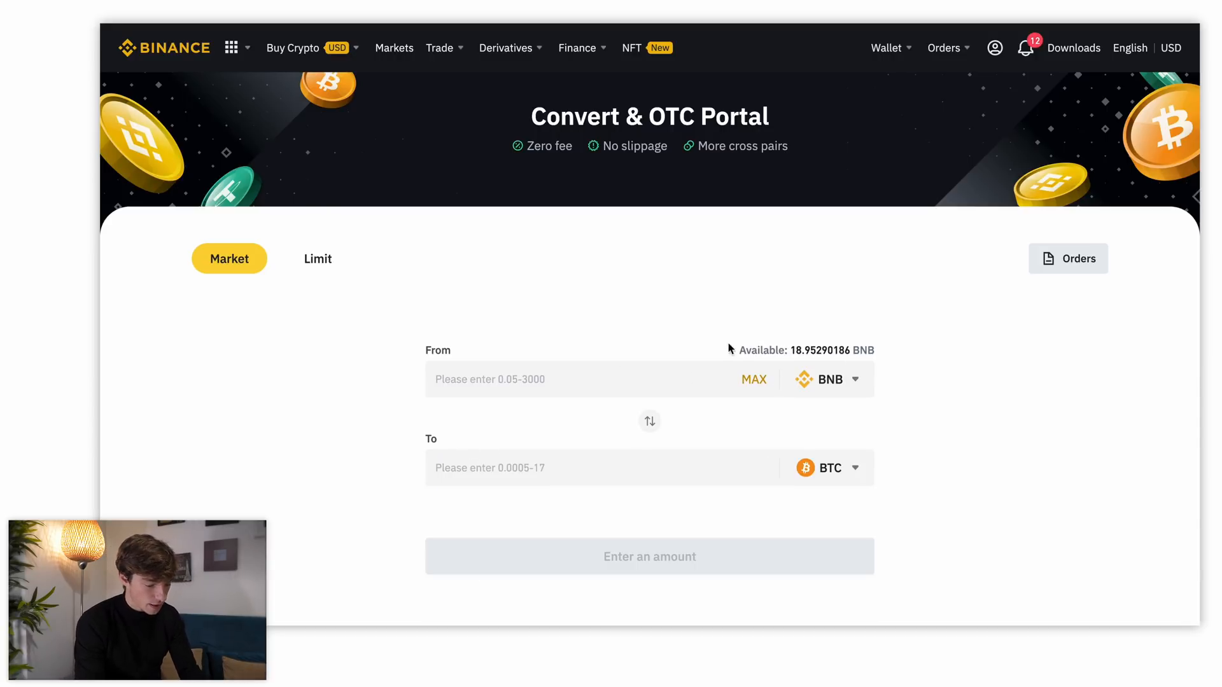
Step: Use the maximum available BNB amount, preview its market conversion to BTC, and refresh the quote
left_click(753, 379)
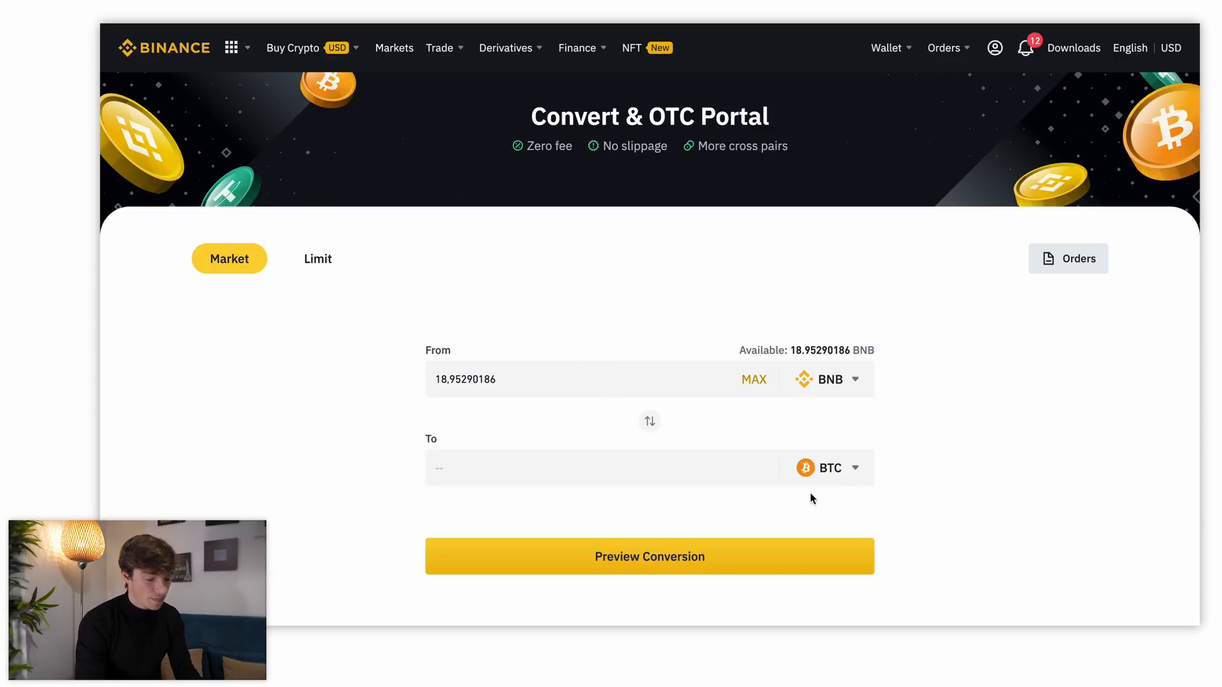
scroll(907, 502, "down", 2)
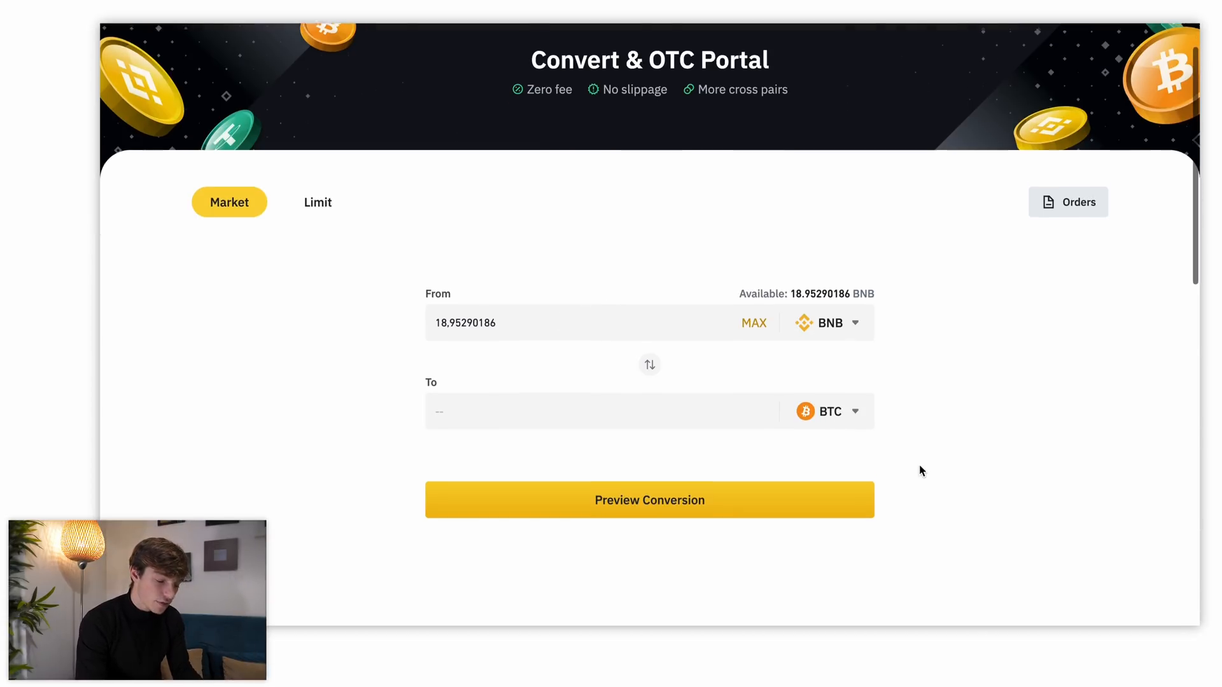
left_click(736, 504)
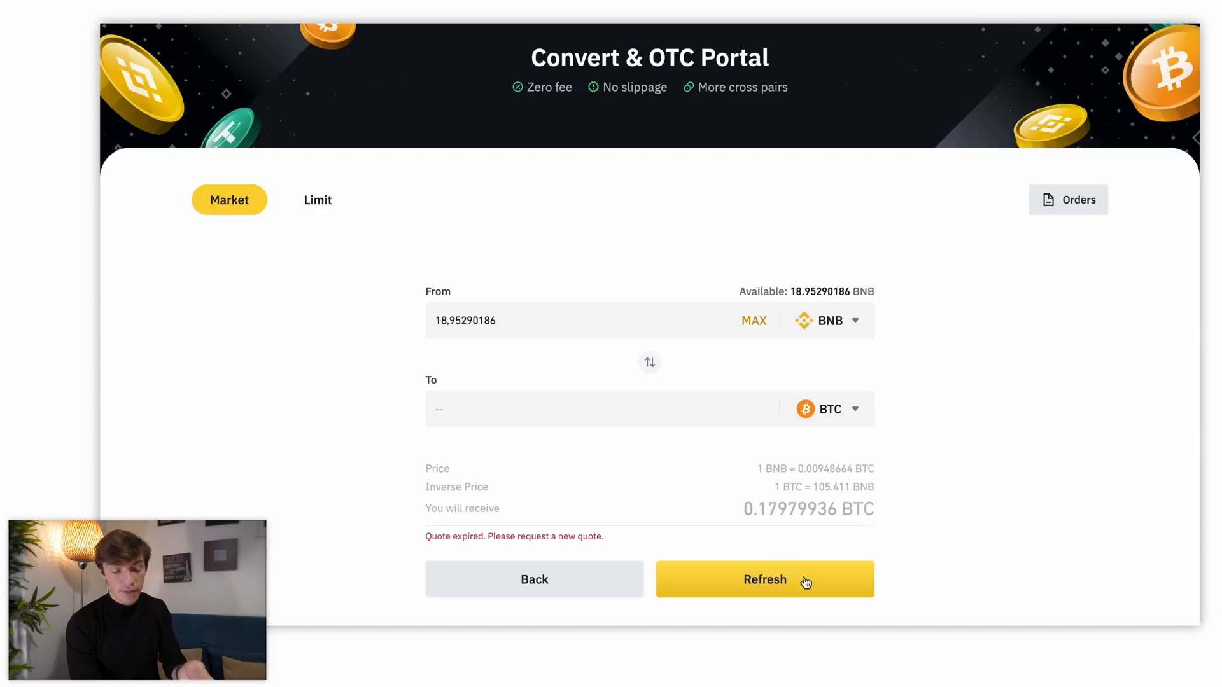
left_click(740, 593)
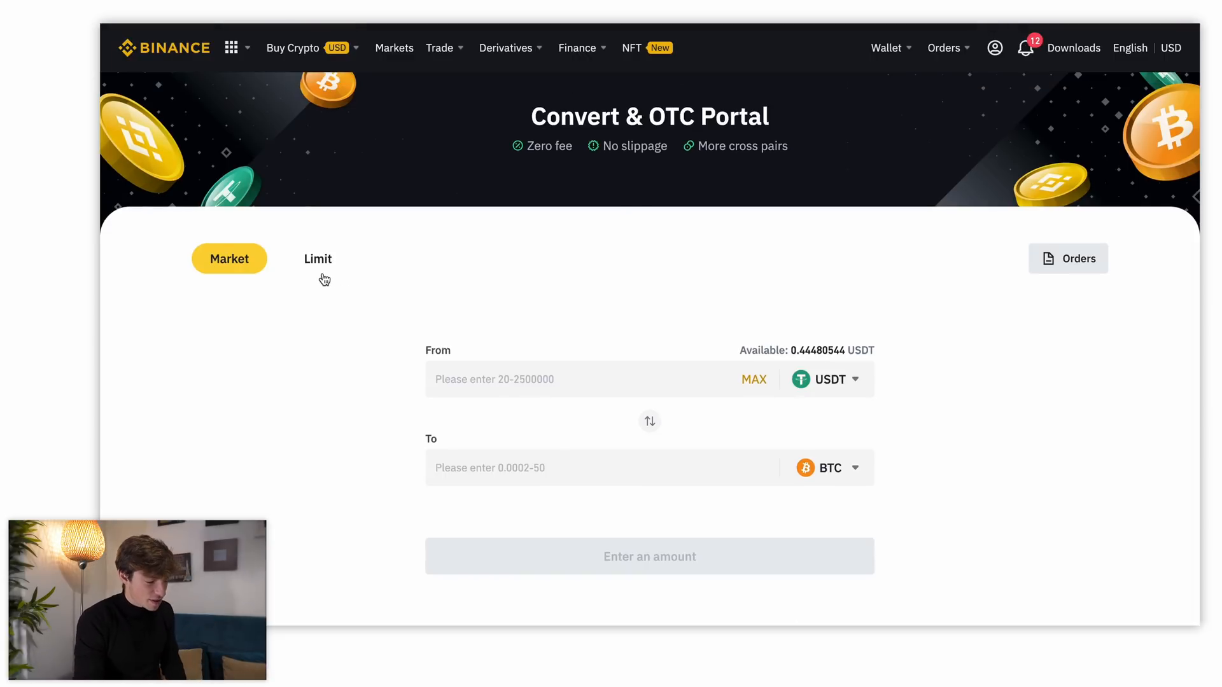
Step: Switch the conversion to Limit and review its price, expiry and amount fields
left_click(320, 267)
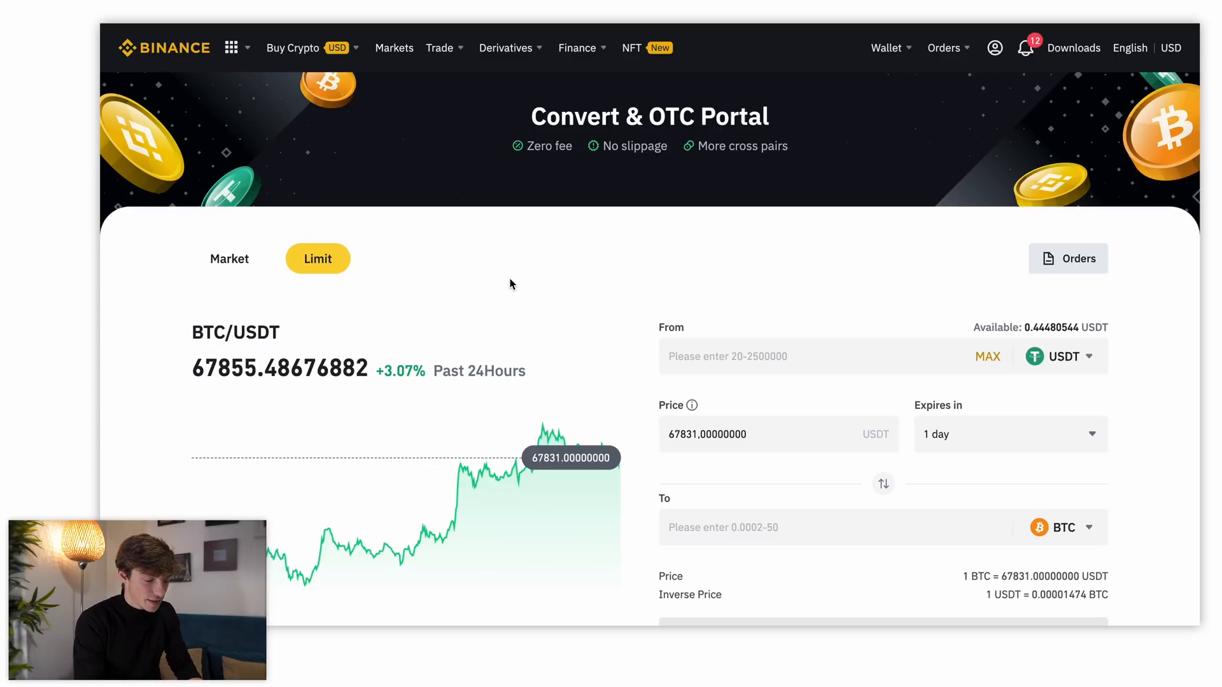
scroll(646, 309, "down", 2)
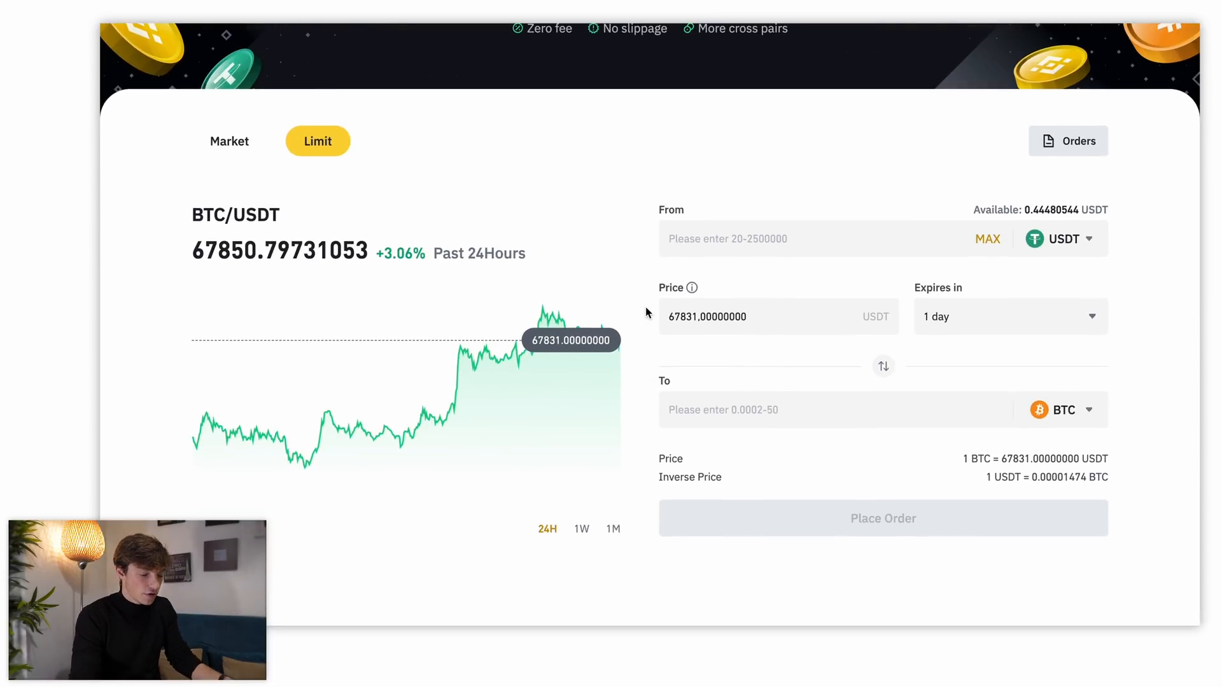
scroll(645, 308, "up", 2)
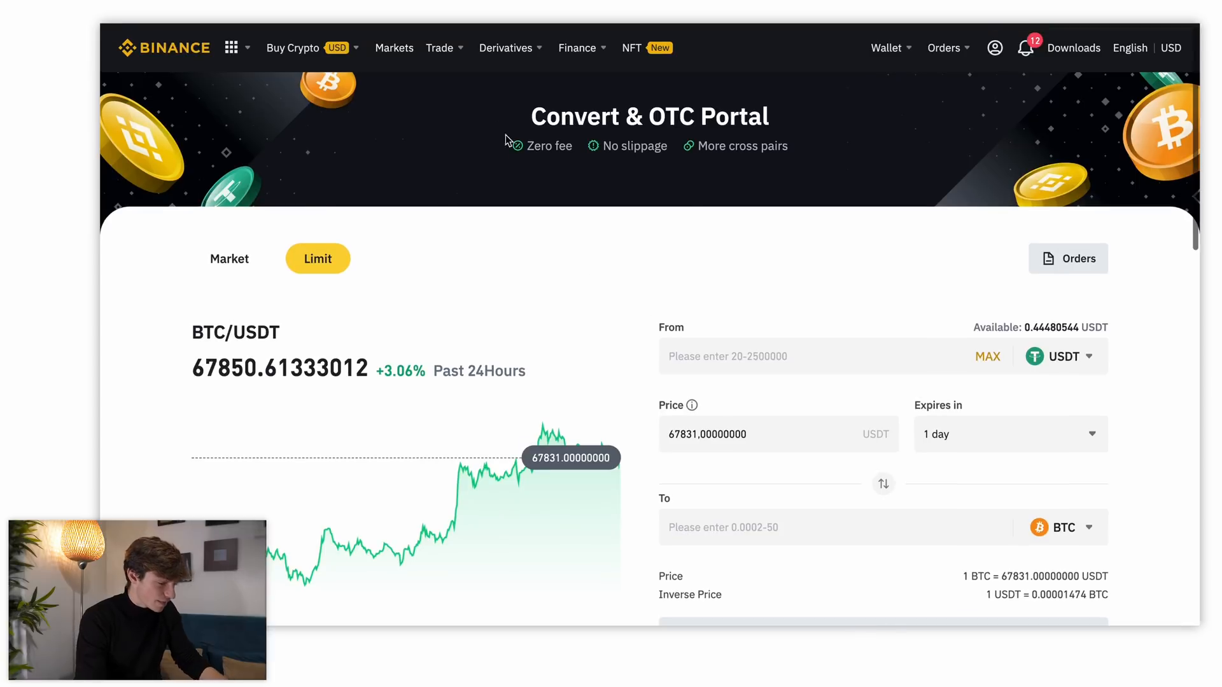
Step: Open the Classic trading view for BTC/USDT and look over its chart, order book and order form
mouse_move(439, 48)
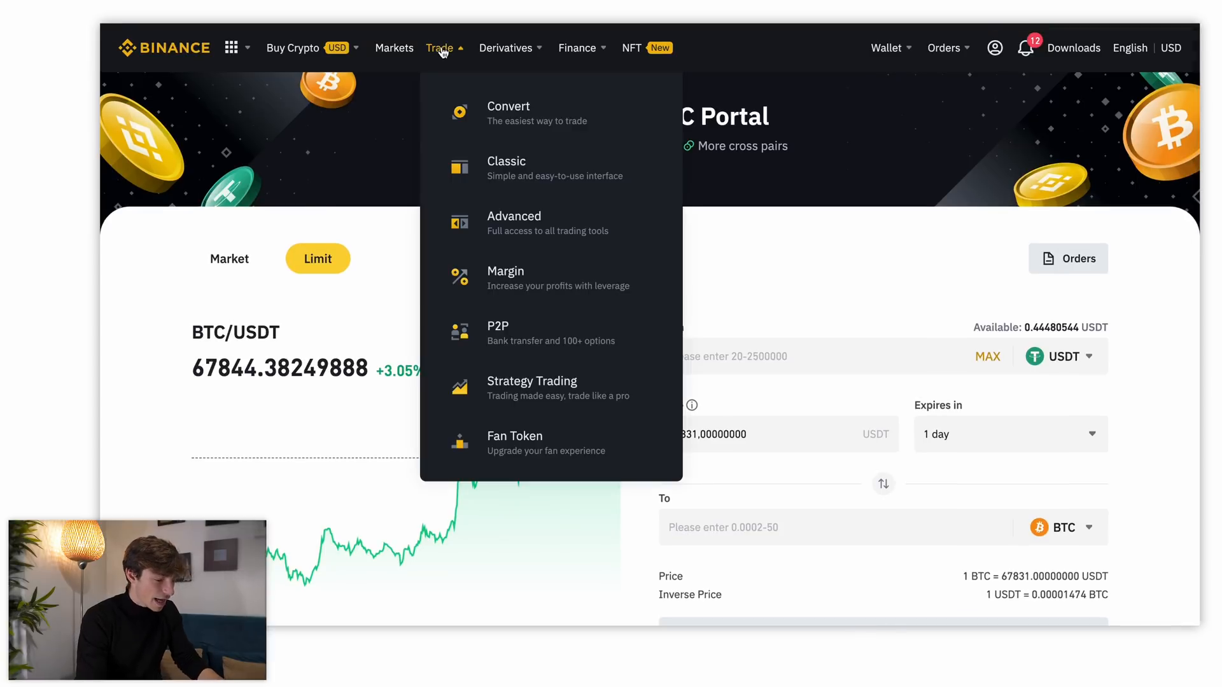
left_click(488, 176)
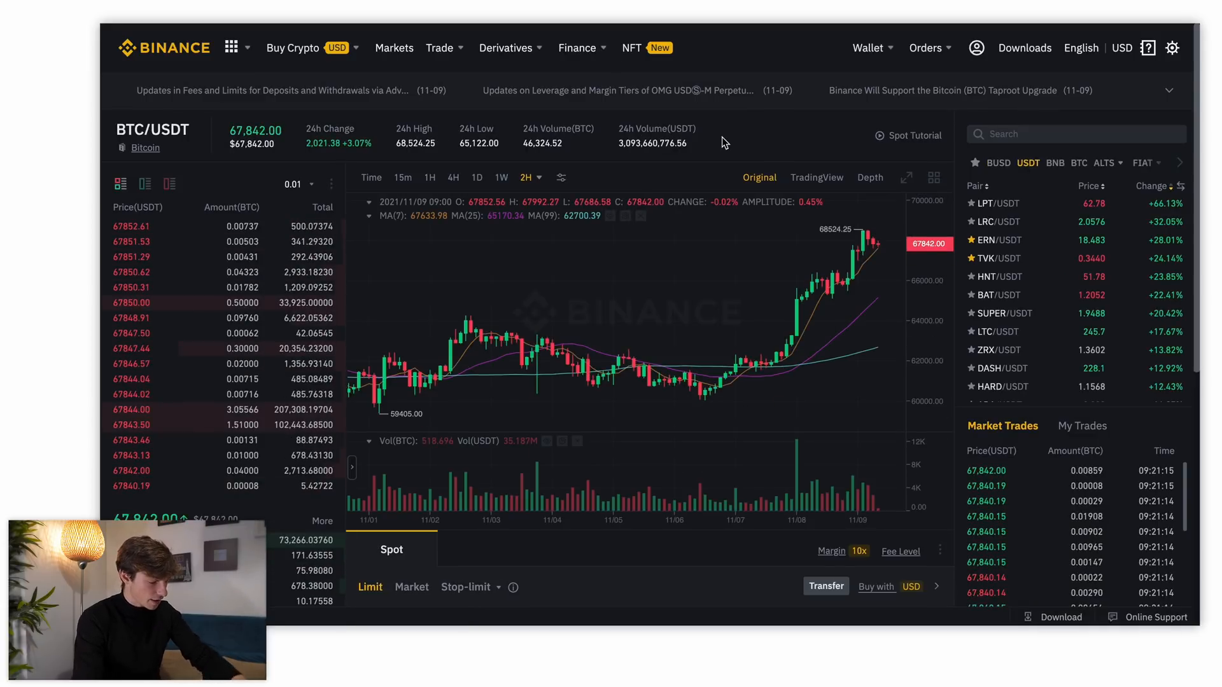
scroll(105, 404, "down", 2)
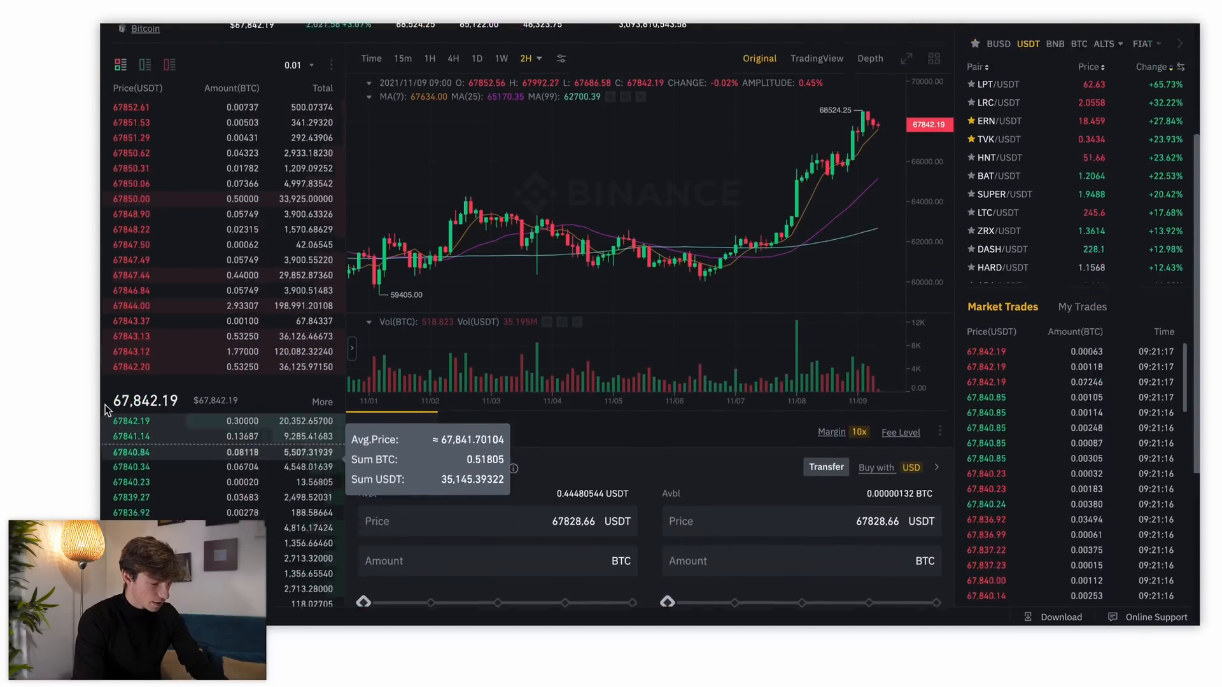
scroll(105, 405, "up", 2)
Step: Open the Advanced trading view and rearrange its layout, placing the Order Book at the far left
mouse_move(439, 48)
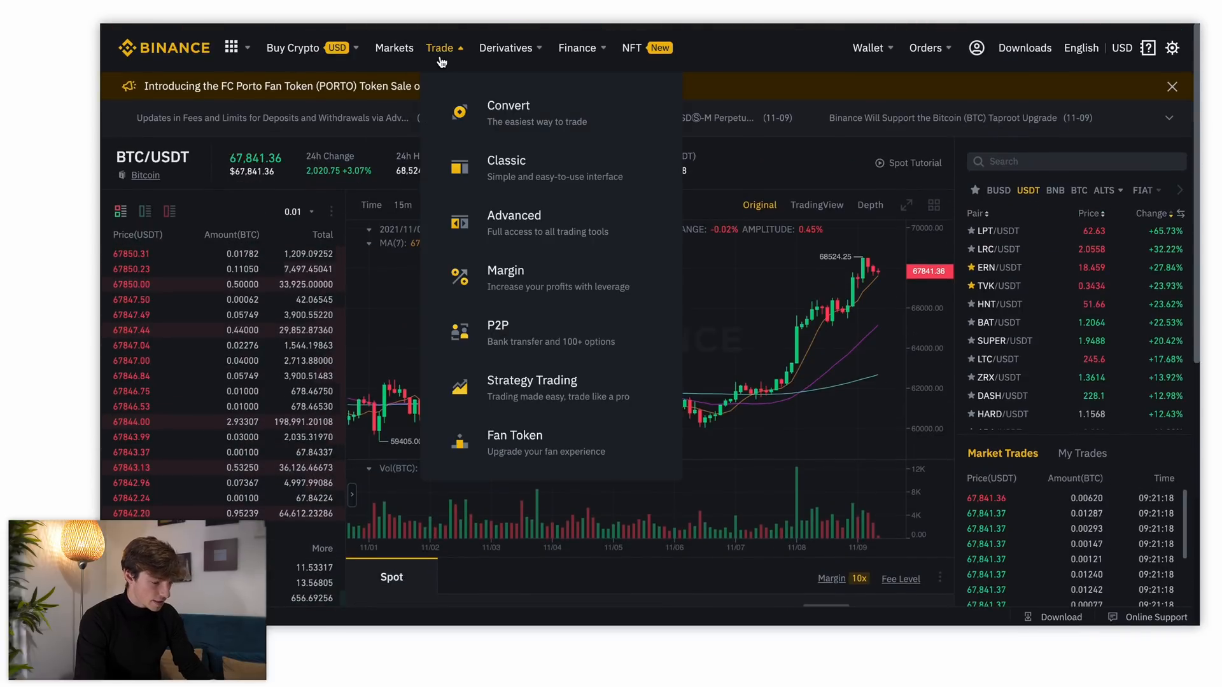
left_click(509, 239)
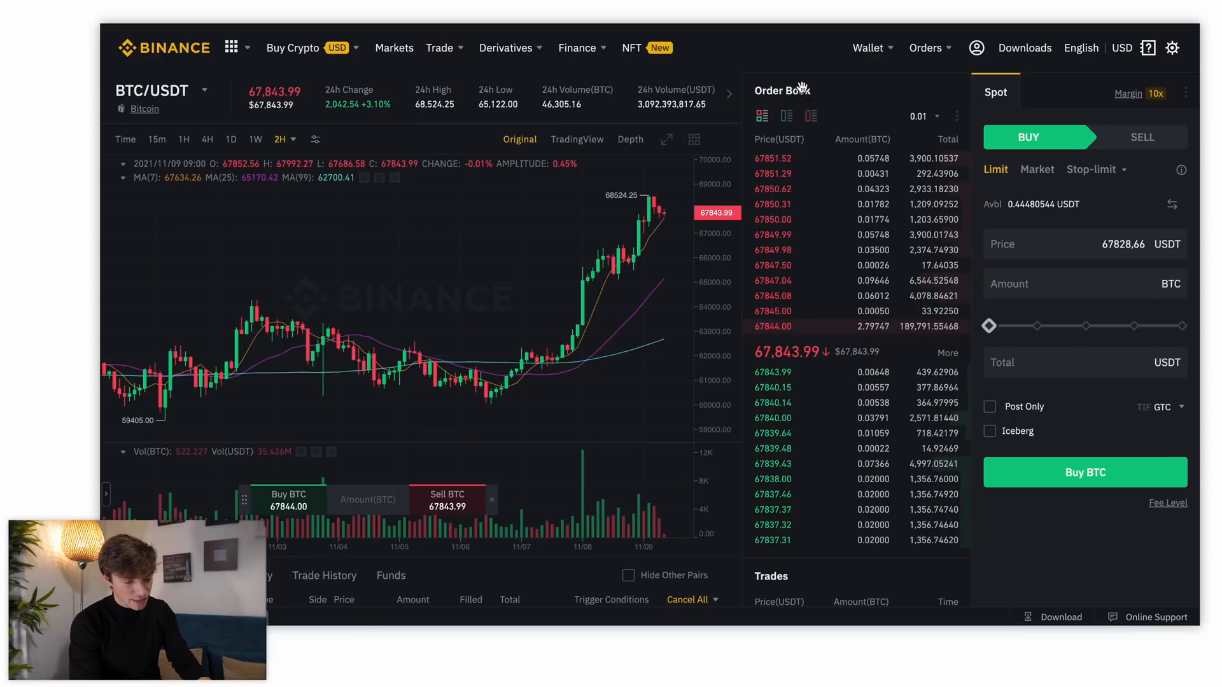
left_click_drag(886, 95, 254, 114)
left_click_drag(897, 88, 776, 472)
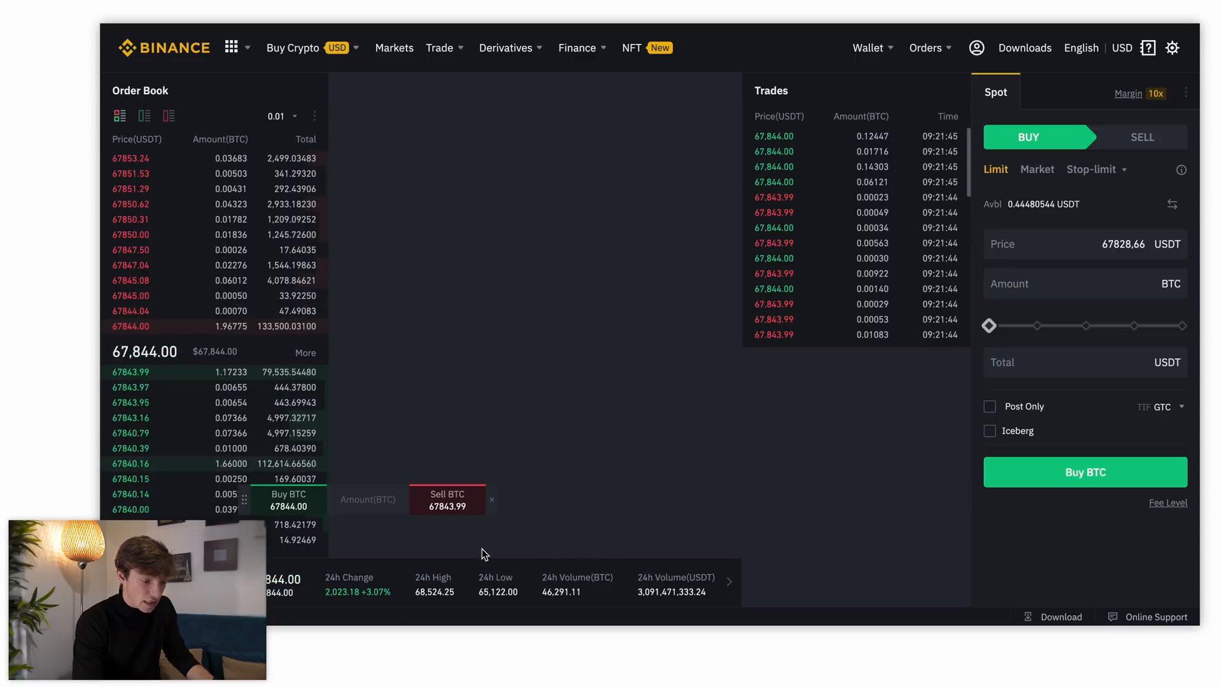
Step: Examine the Trading Fees page, comparing the spot maker and taker rates for VIP levels with and without the BNB discount
mouse_move(439, 47)
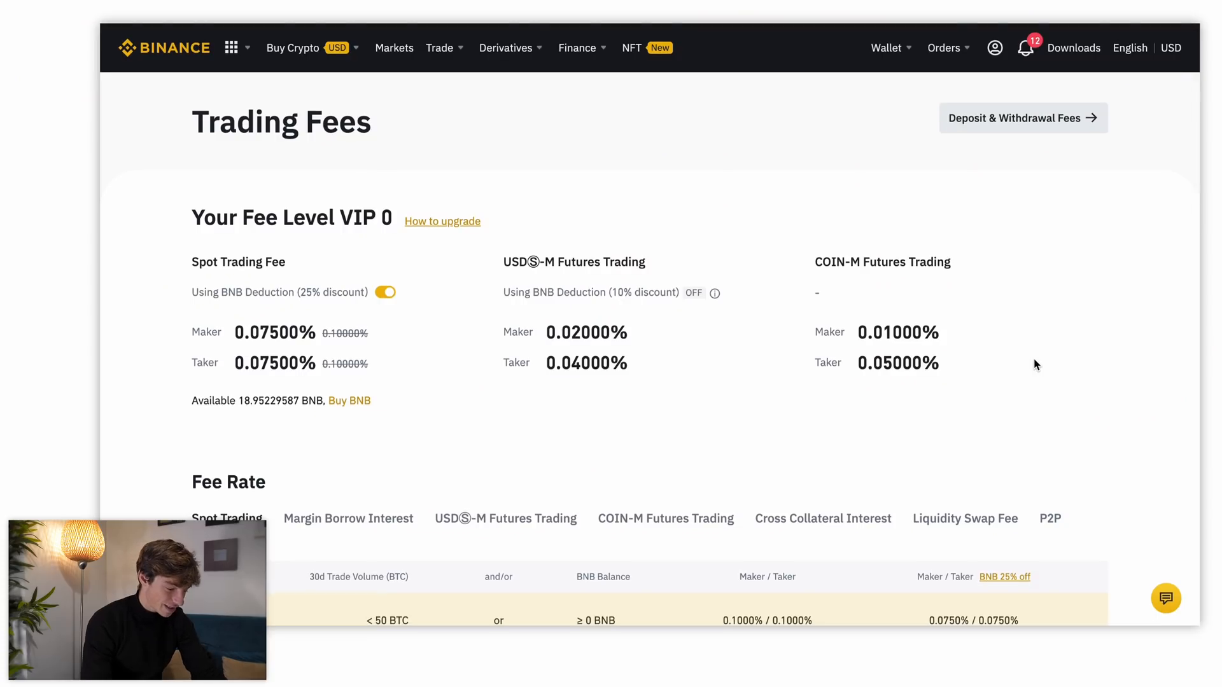
scroll(1033, 364, "down", 4)
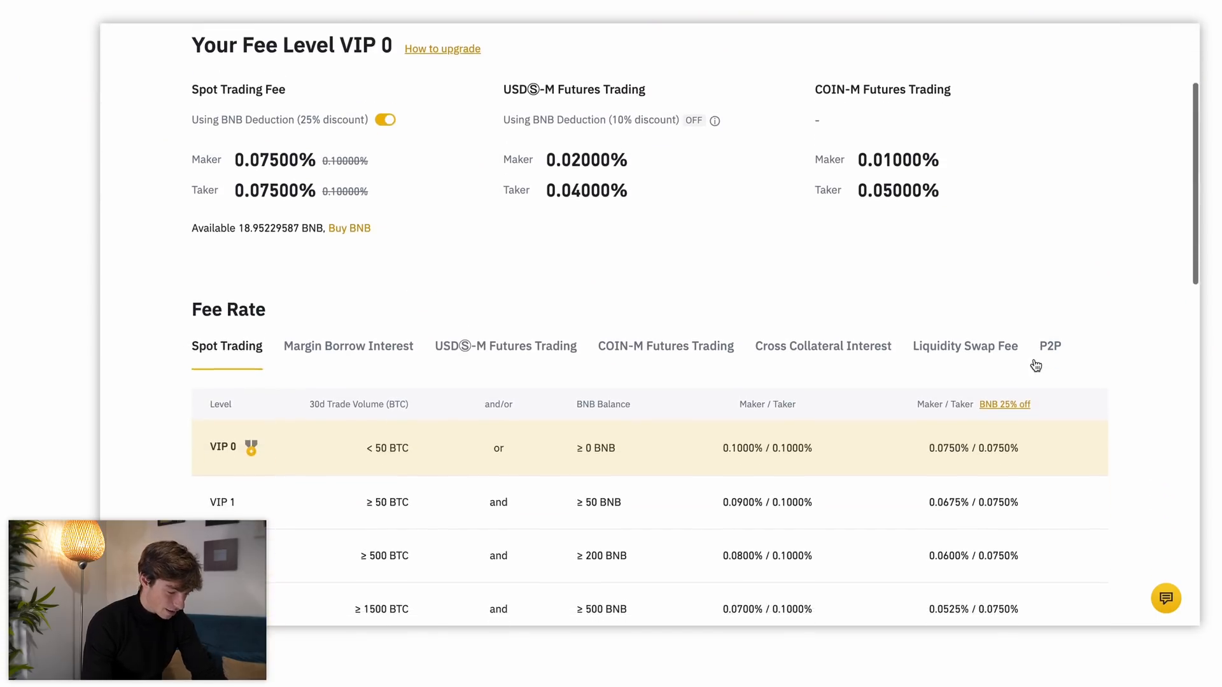
scroll(1033, 364, "up", 2)
scroll(1033, 364, "down", 1)
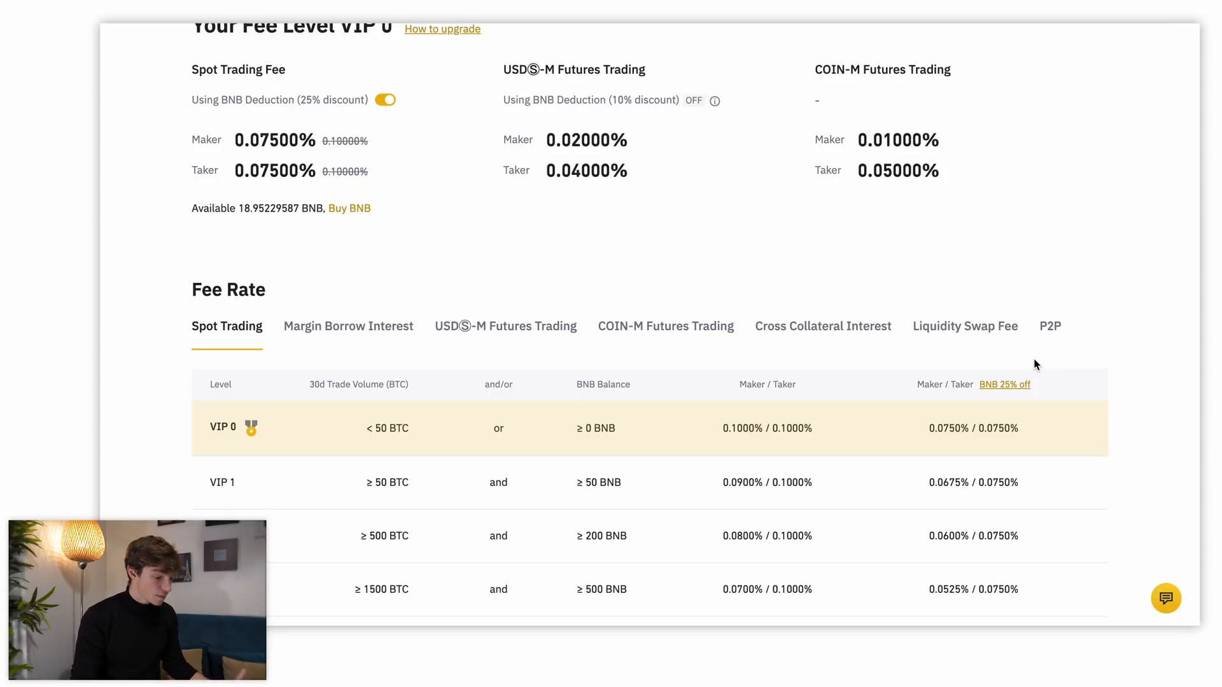
scroll(1034, 364, "up", 3)
mouse_move(446, 76)
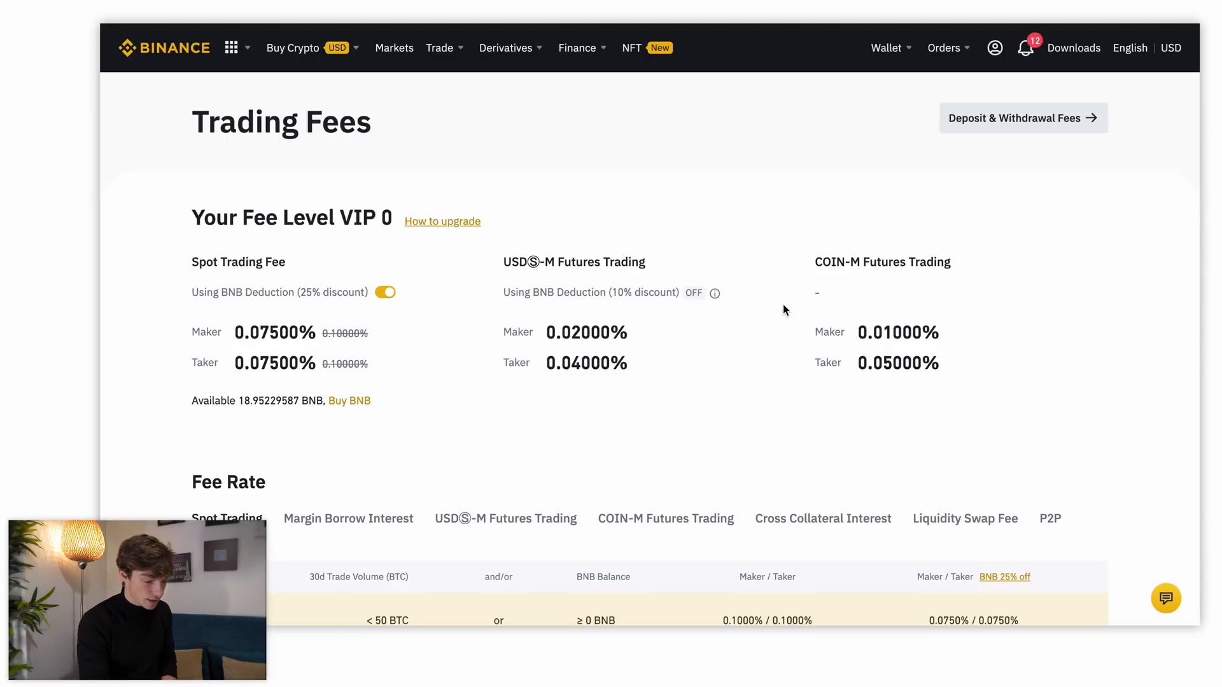
scroll(720, 451, "down", 3)
left_click(722, 453)
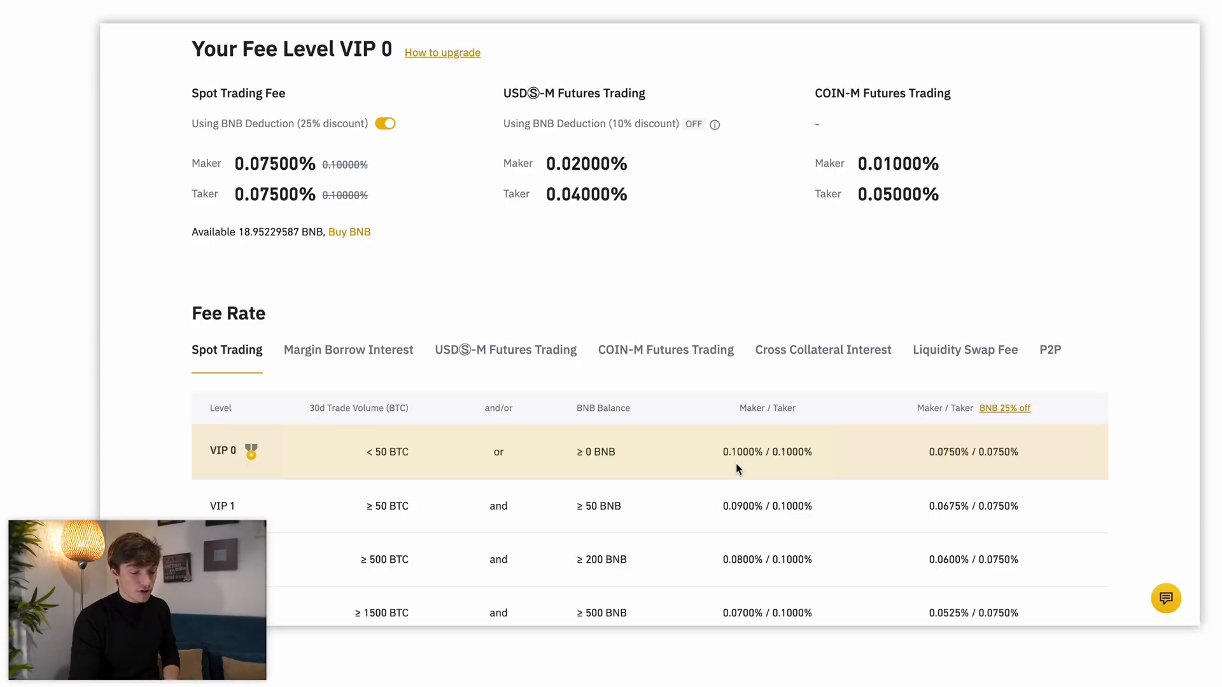
scroll(386, 313, "up", 3)
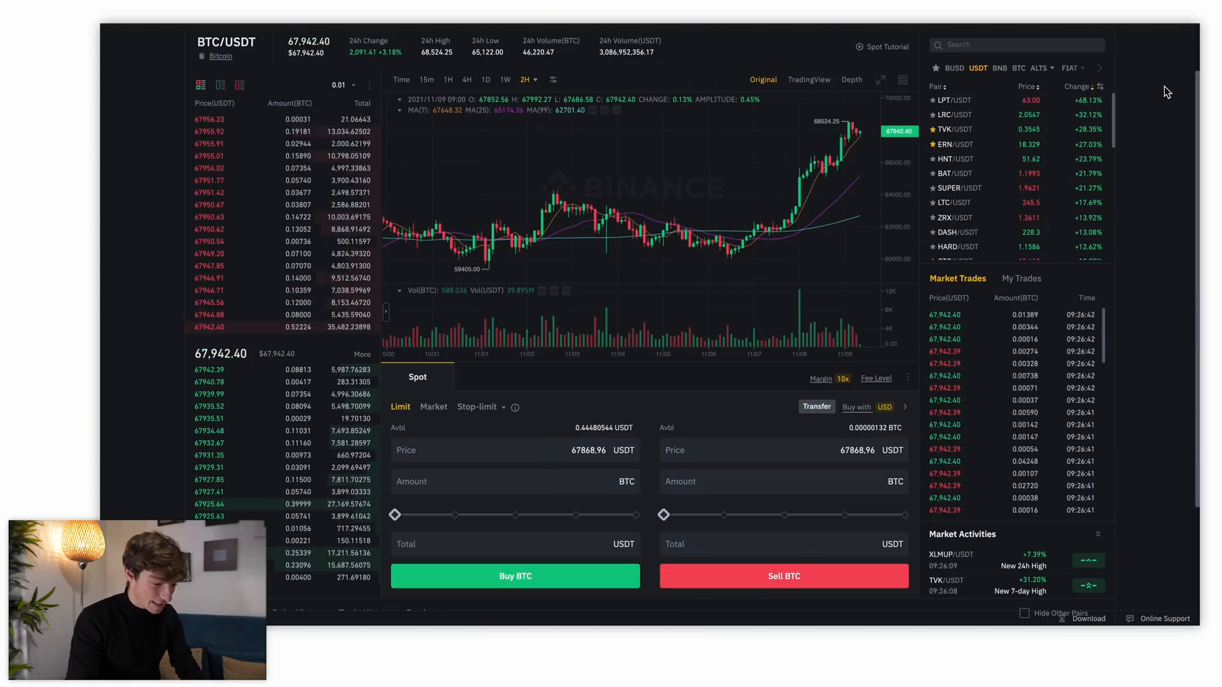
Step: Search the market list for bnb/usdt and open the BNB/USDT trading pair
left_click(1034, 45)
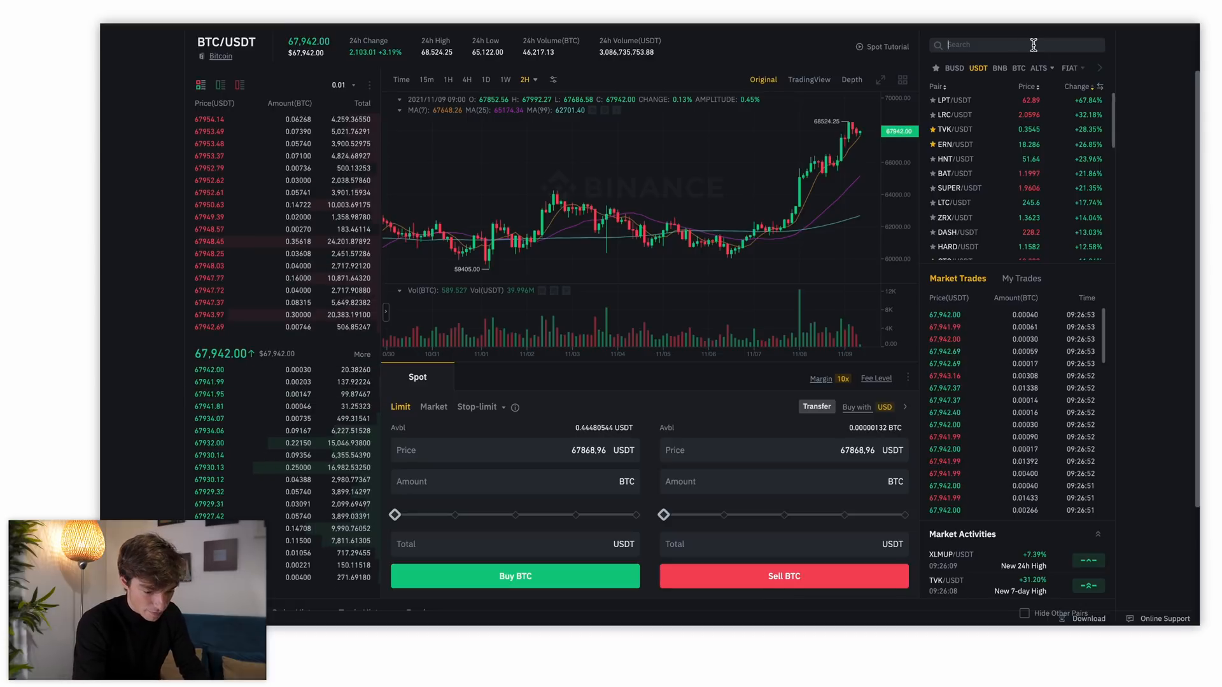
type("bnb")
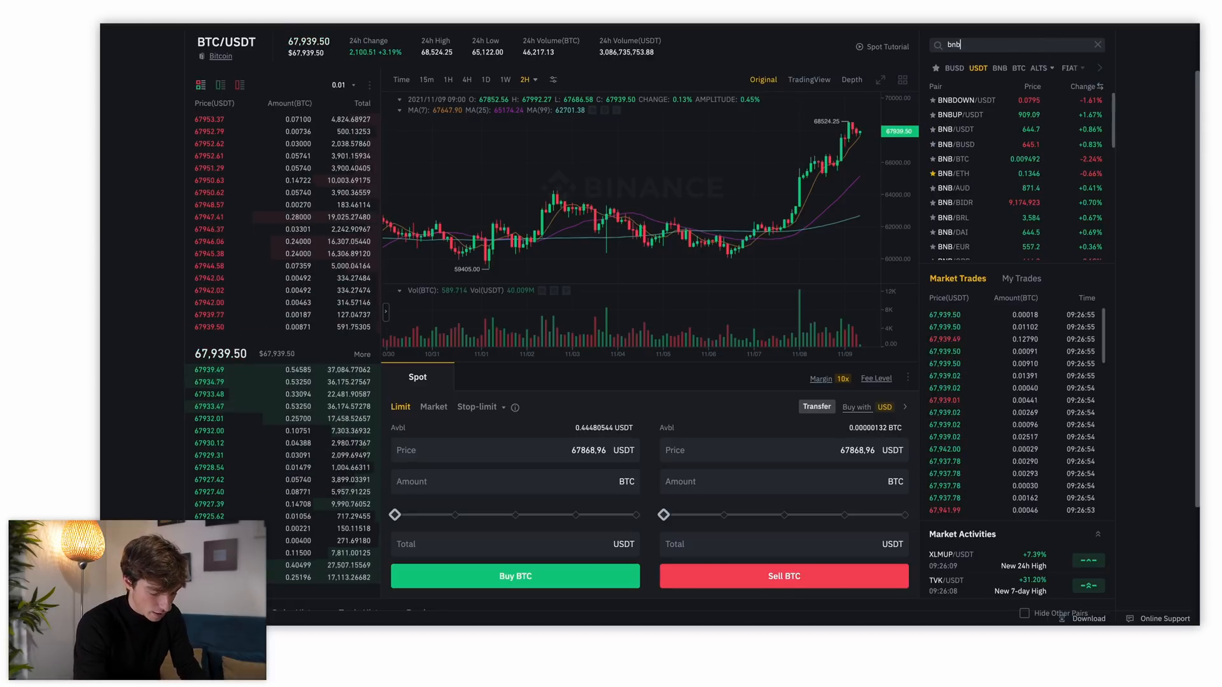
type("/us")
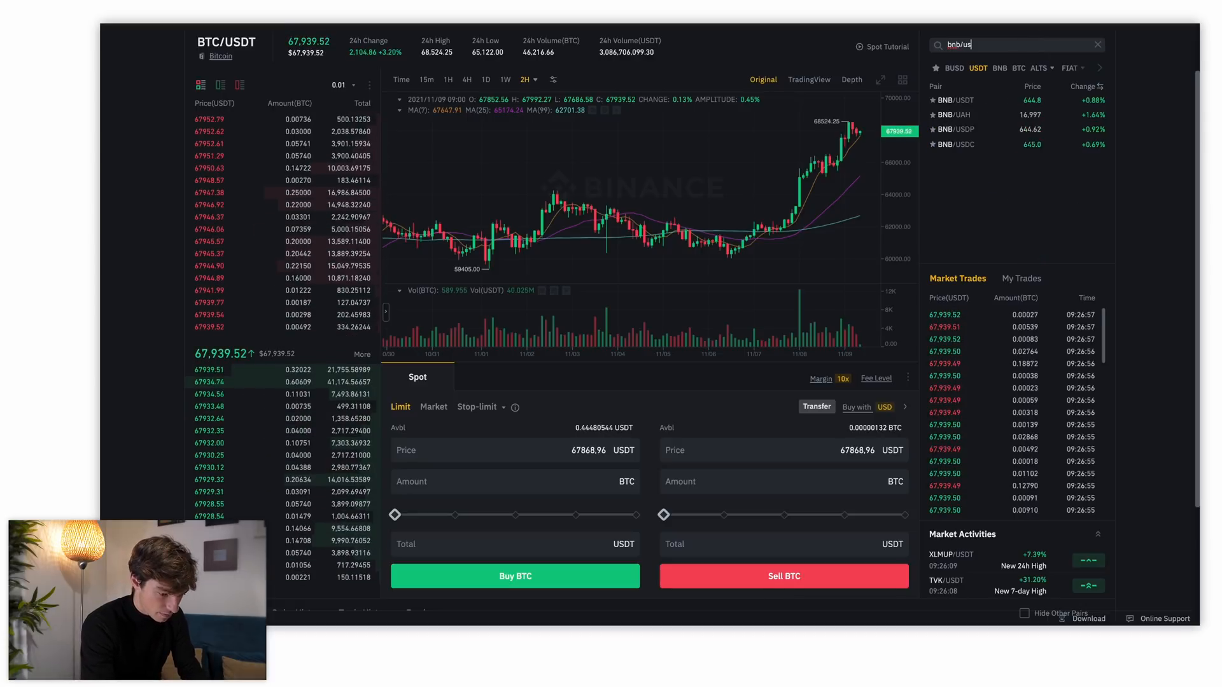
type("dt")
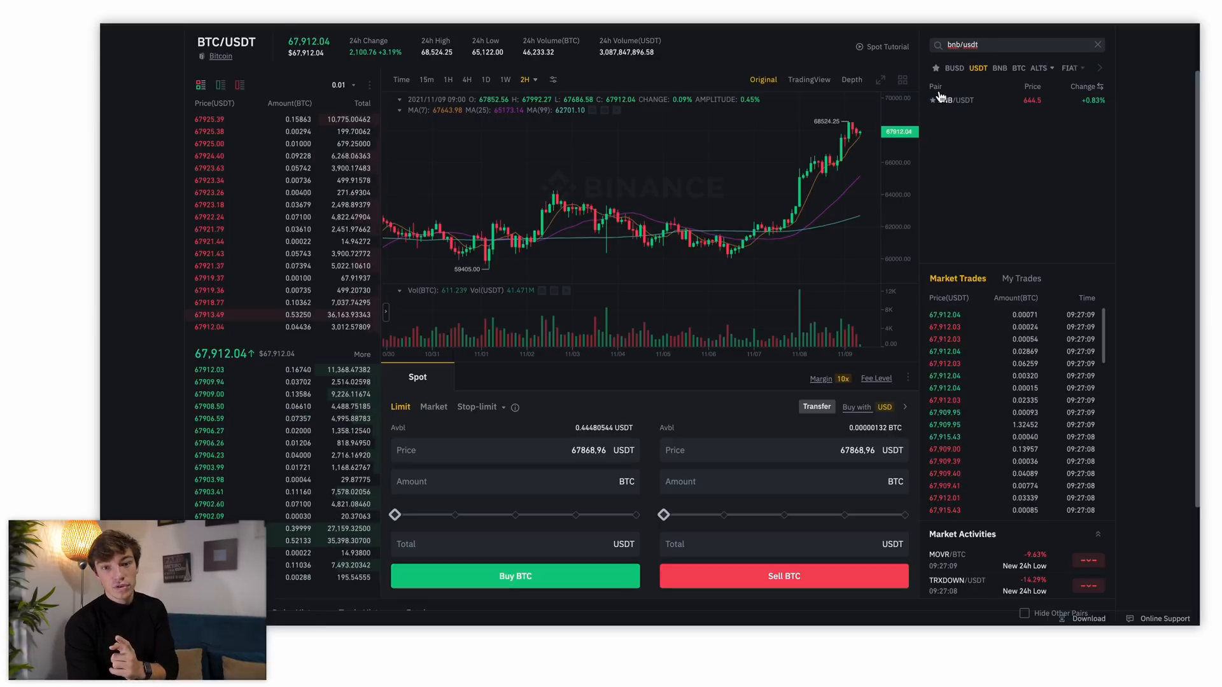
left_click(988, 105)
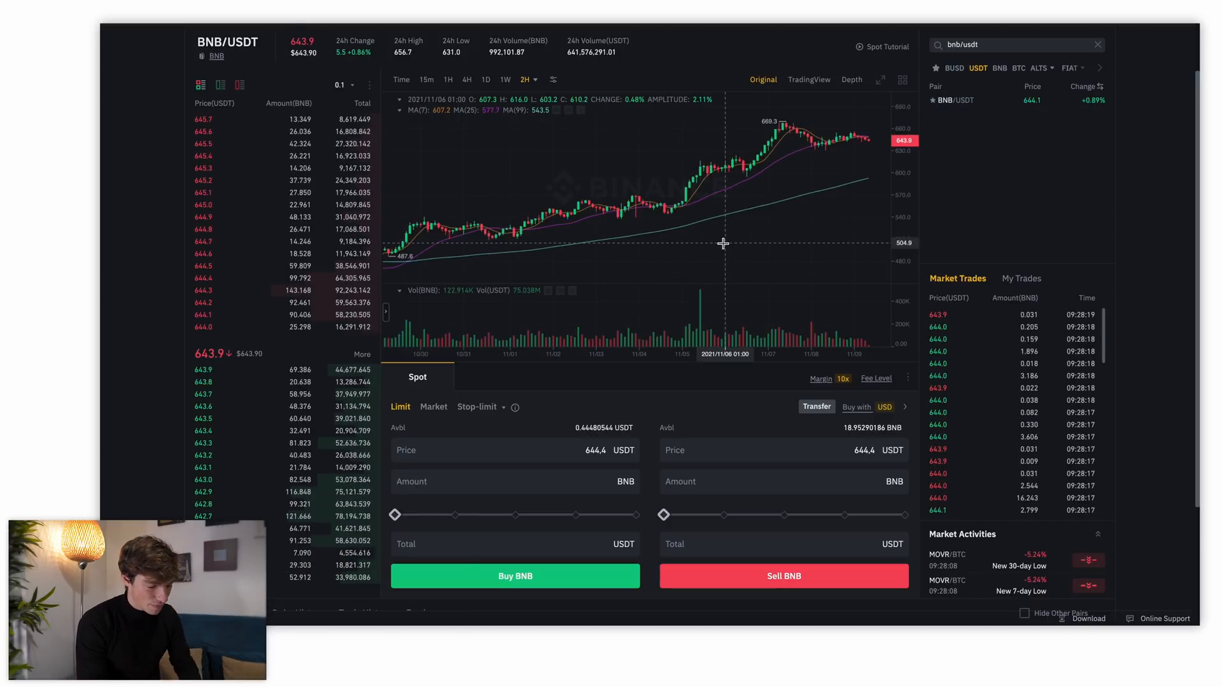
Step: Examine the BNB/USDT price chart, its time interval, and the sell and buy orders in the order book
scroll(723, 243, "down", 3)
scroll(723, 243, "up", 2)
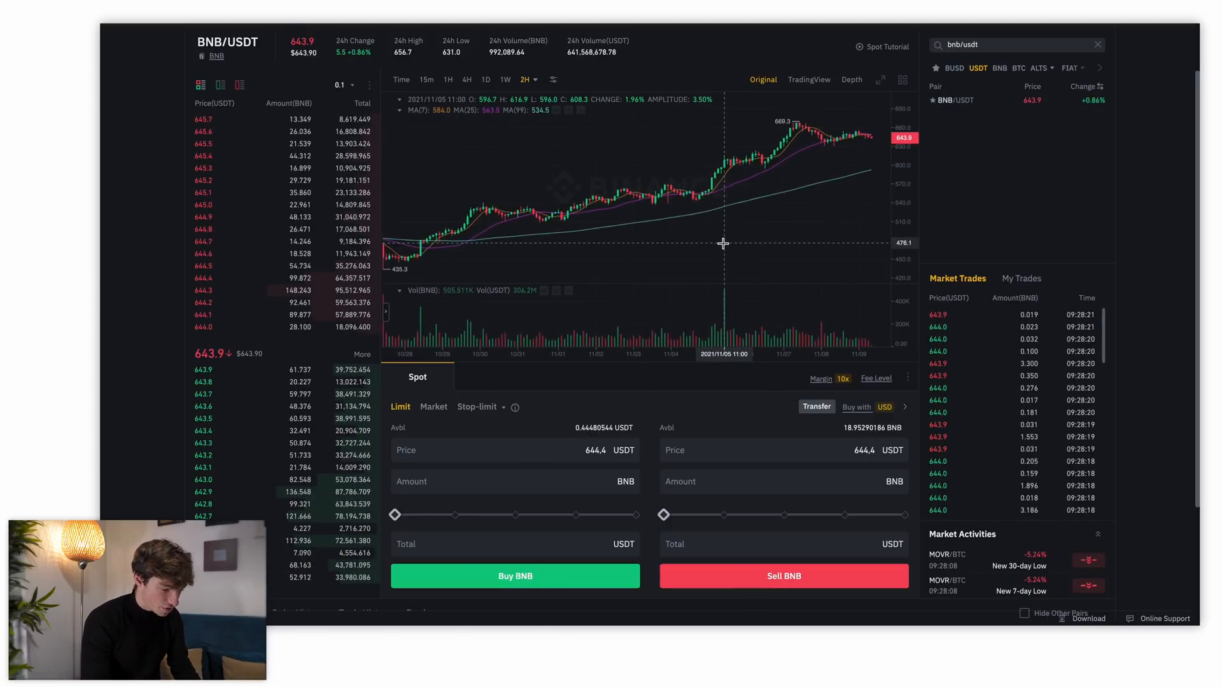
left_click(535, 81)
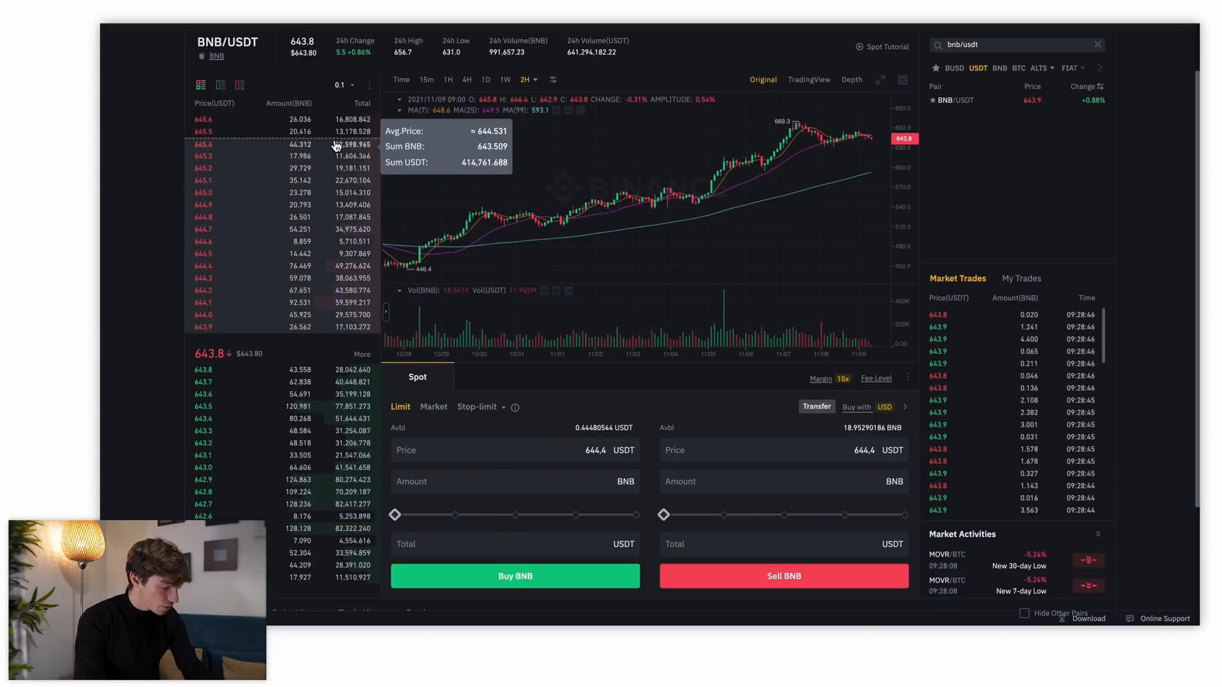
mouse_move(318, 488)
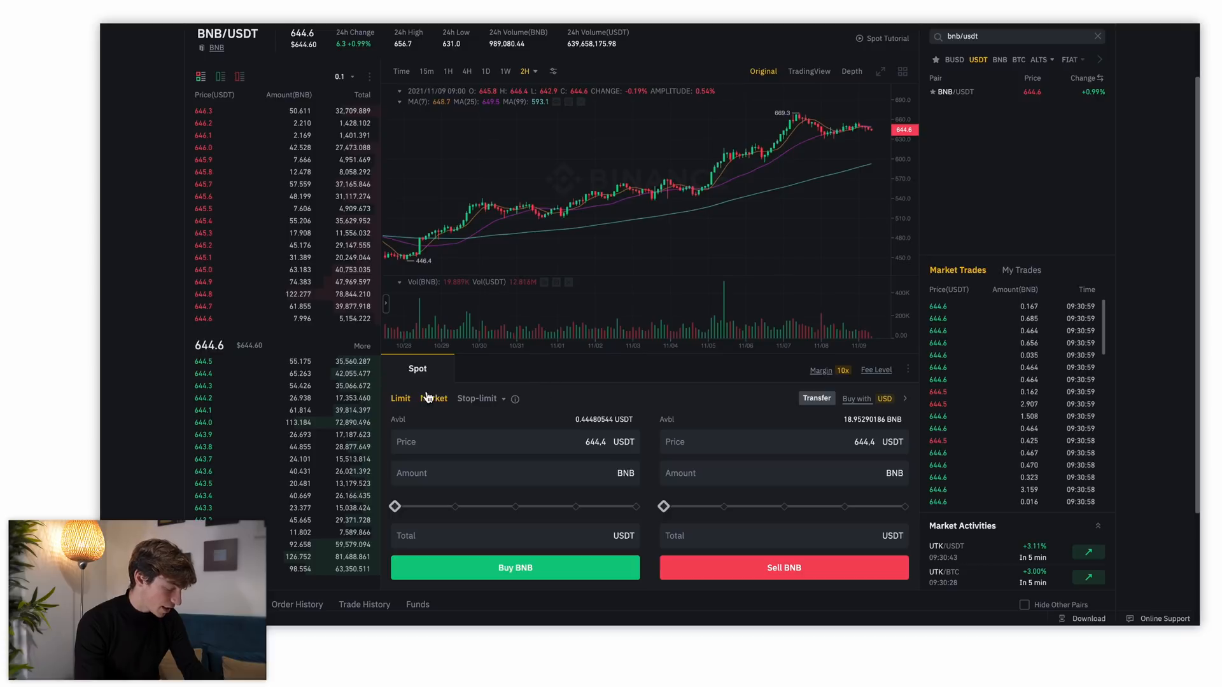
Step: Review the Stop-limit order fields and the OCO option, and set the spot order type to Market
left_click(463, 401)
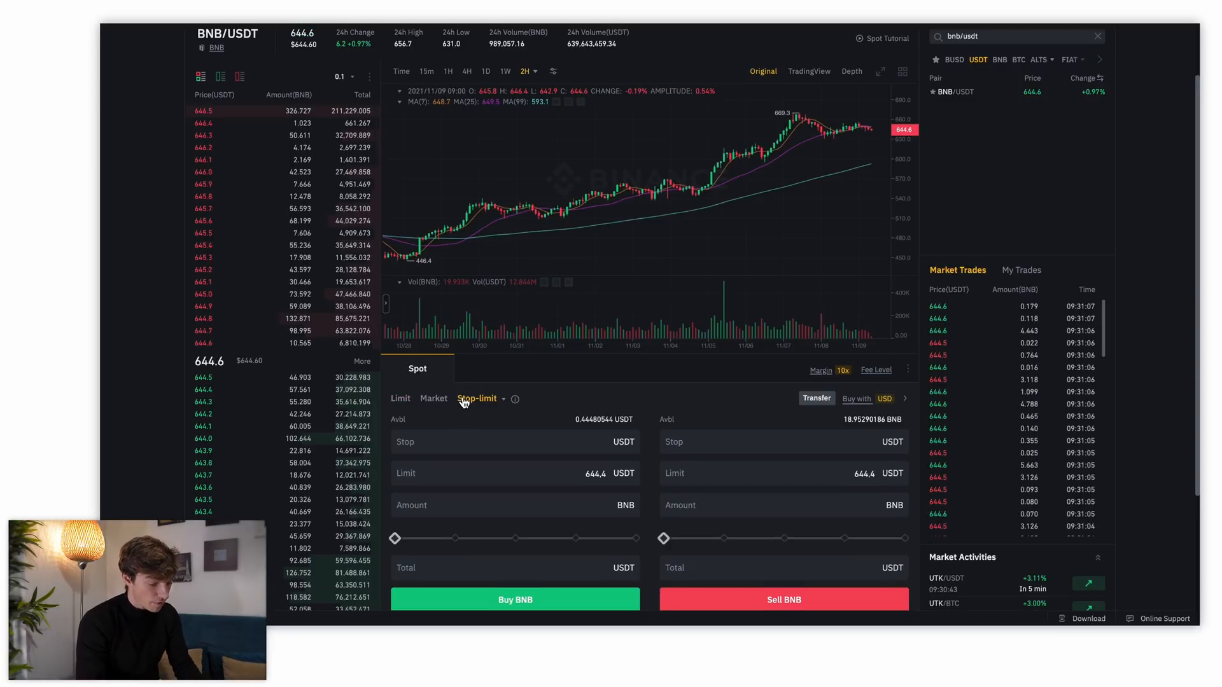
mouse_move(502, 399)
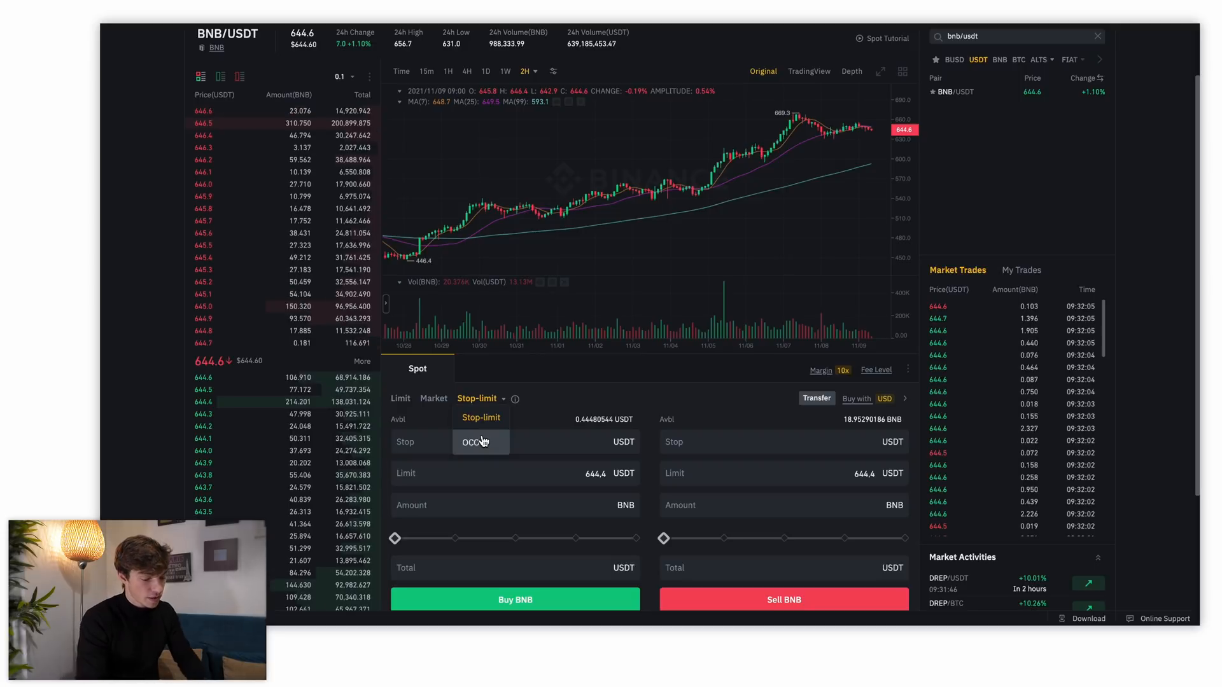
left_click(436, 404)
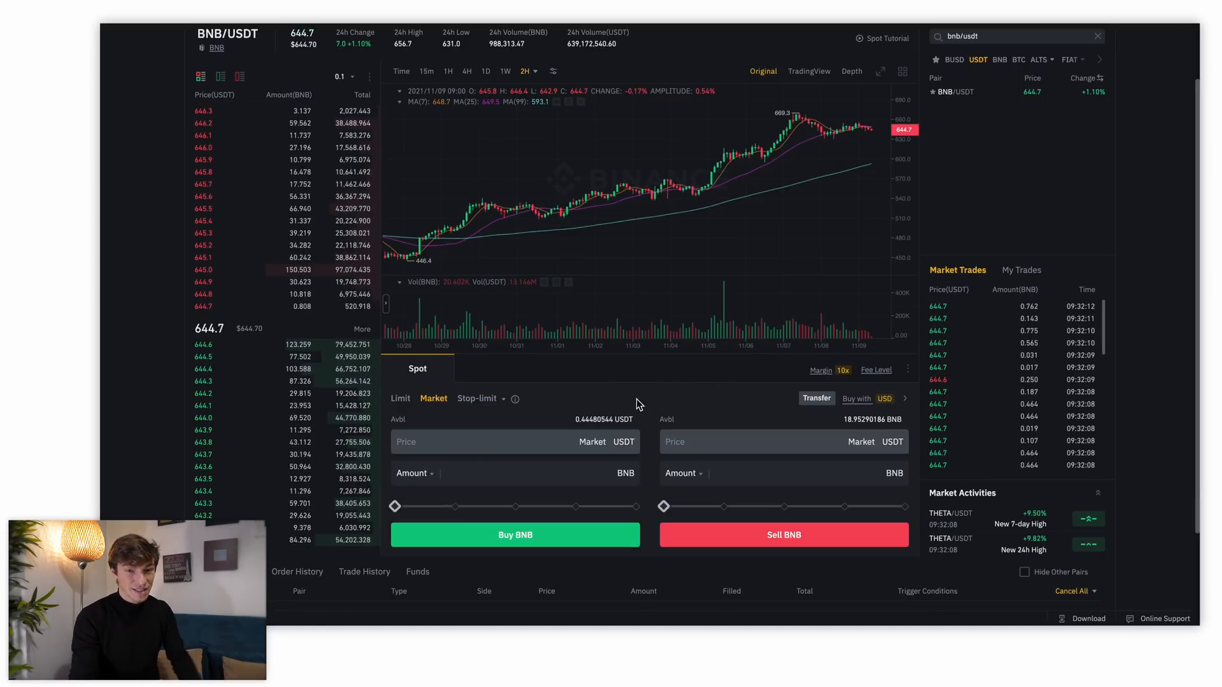
Step: Set the market sell amount to 18 BNB and check it against the order book entries nearest the current price
left_click(795, 473)
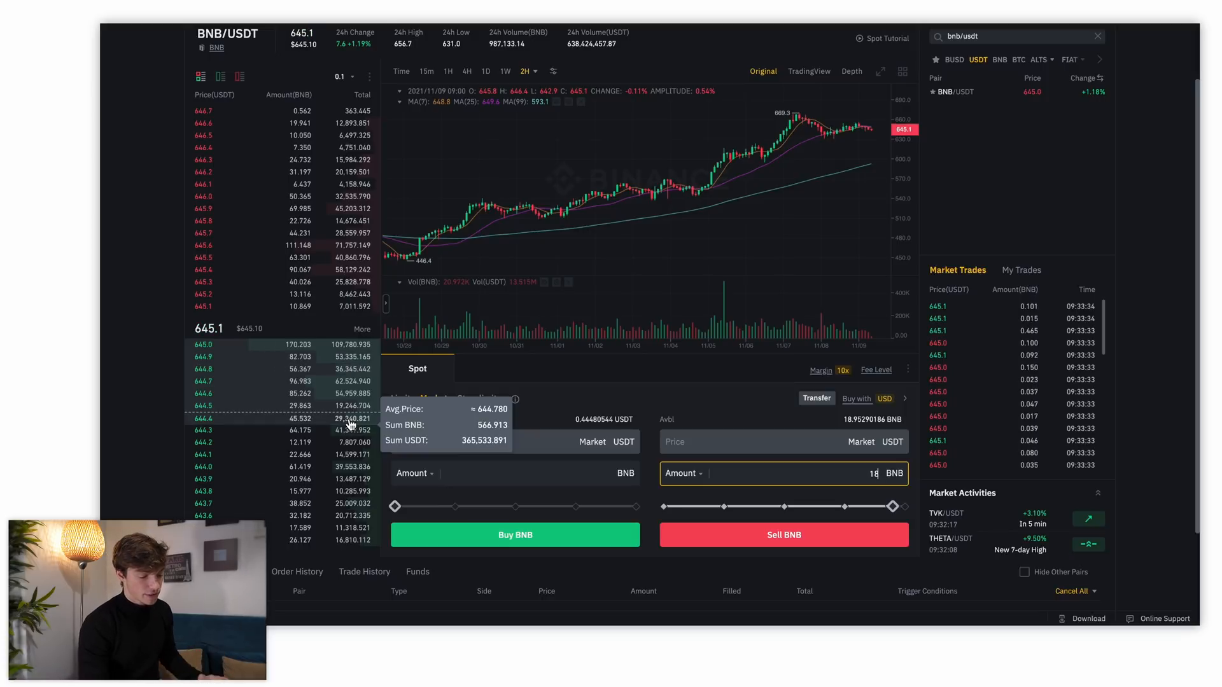
left_click(594, 422)
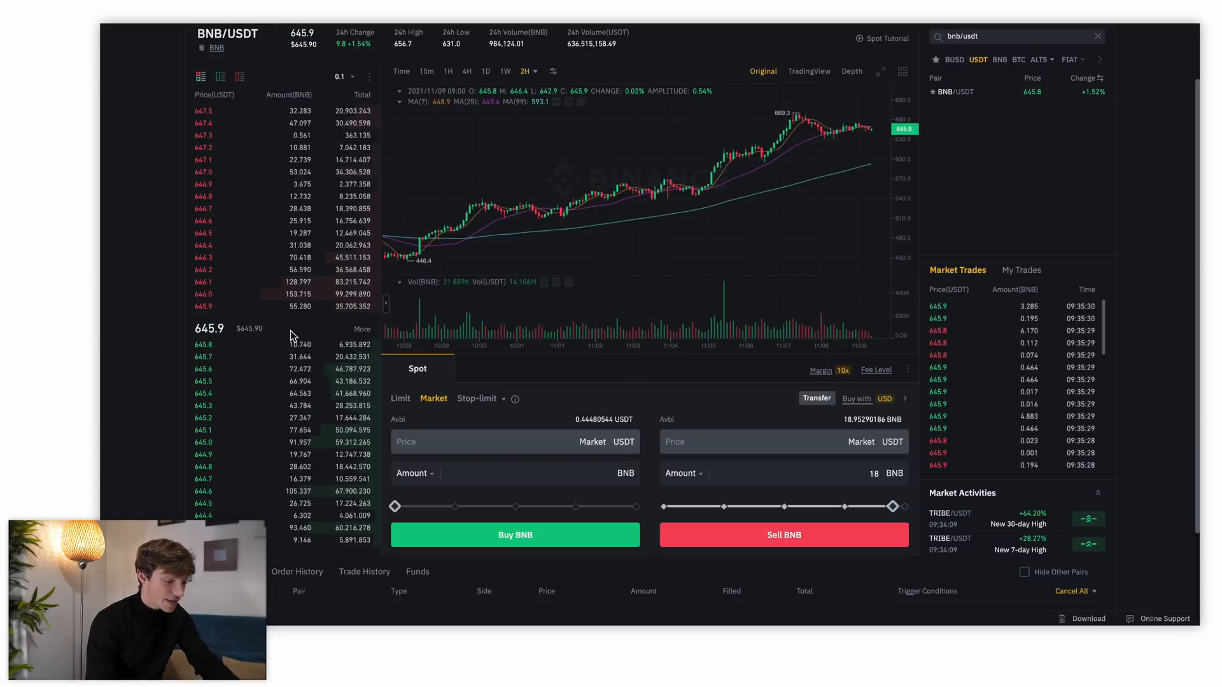
mouse_move(292, 345)
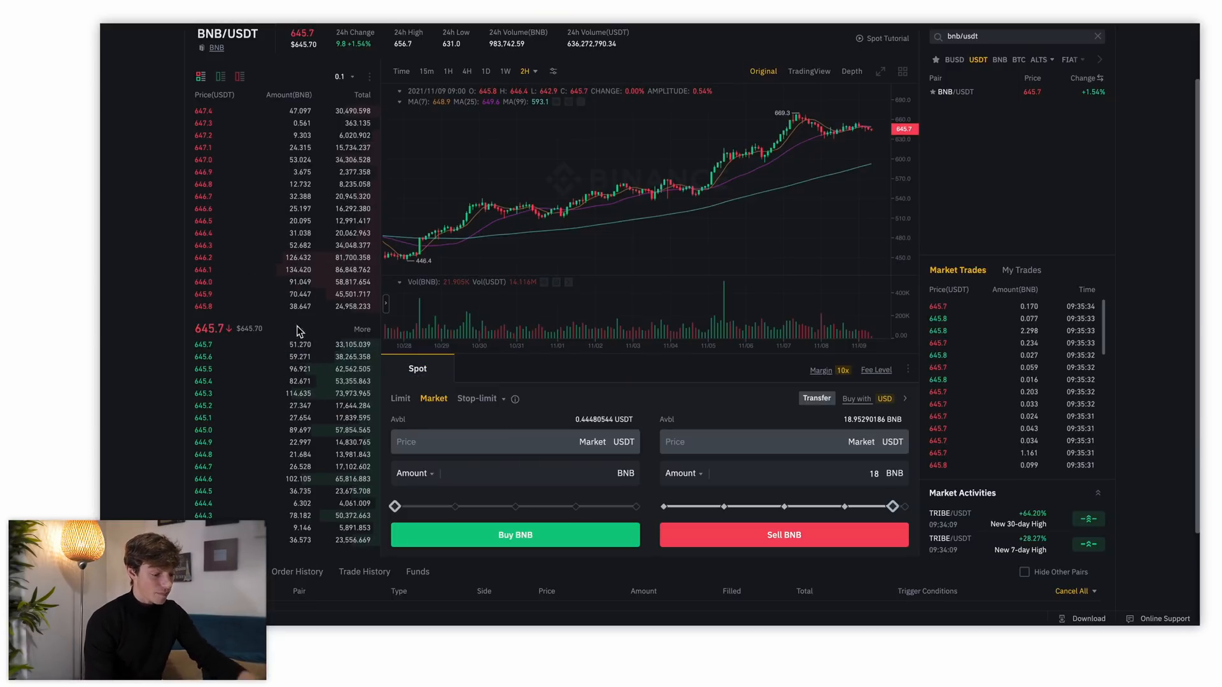
mouse_move(296, 318)
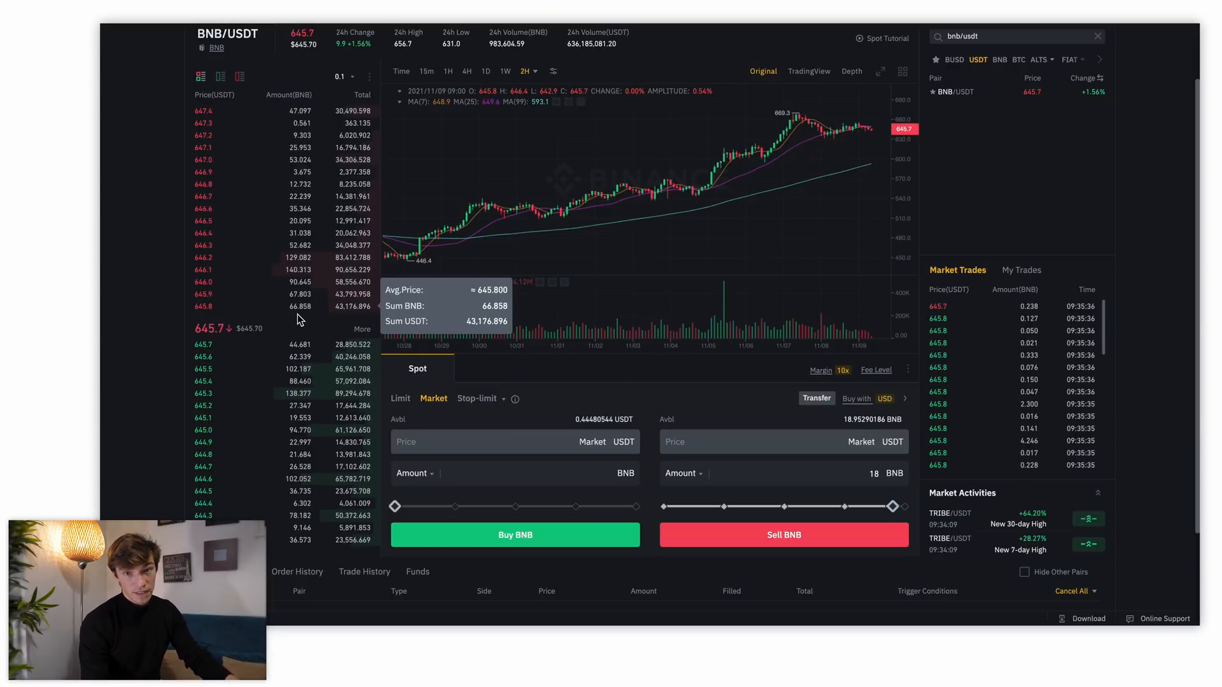
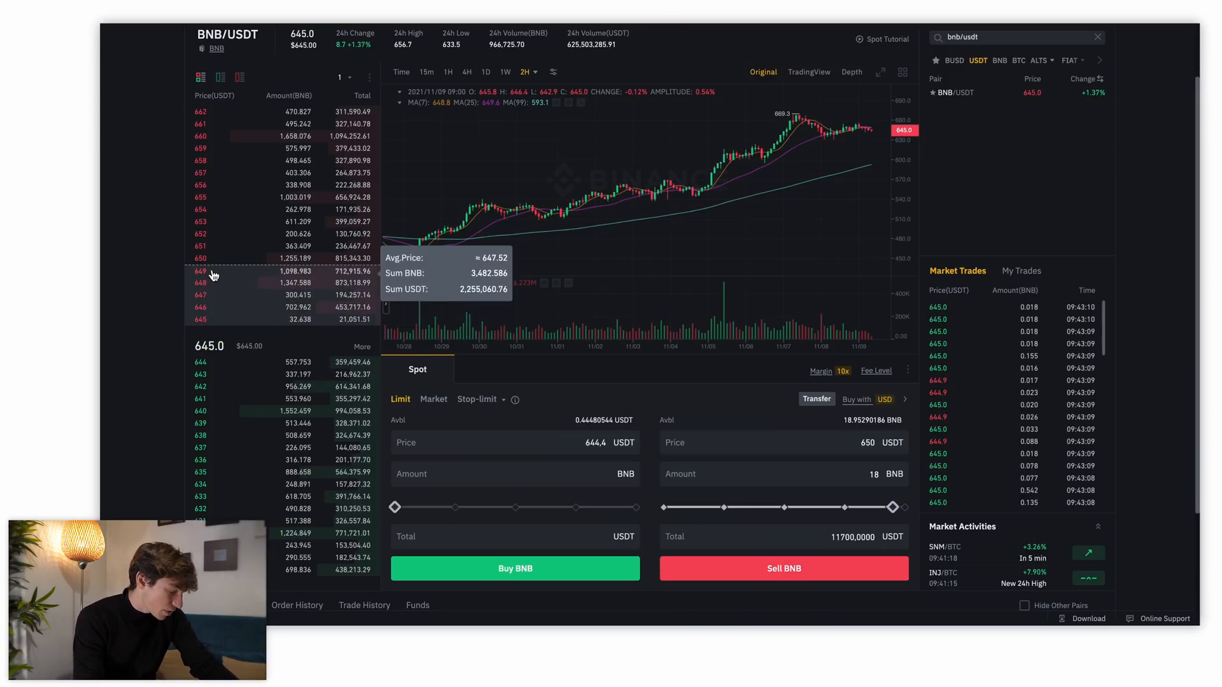
Step: Fill in a limit buy order for 10 BNB at 630 USDT, taking the price from the order book's buy orders
scroll(171, 313, "down", 3)
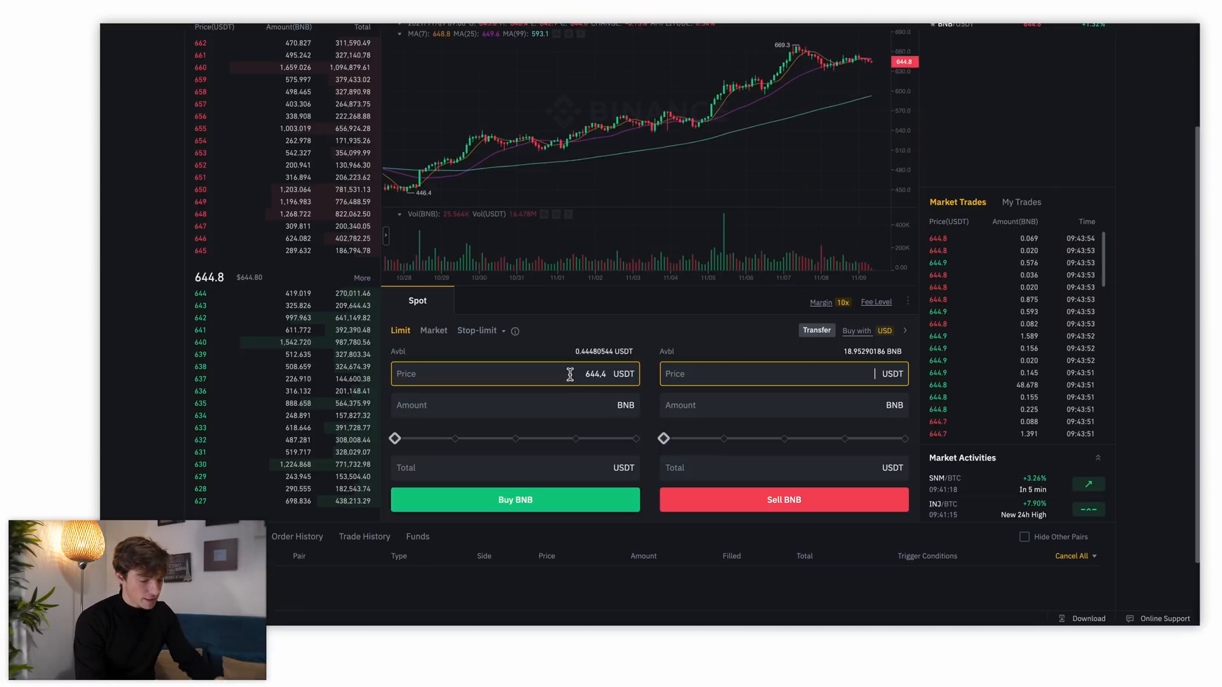
scroll(570, 374, "up", 3)
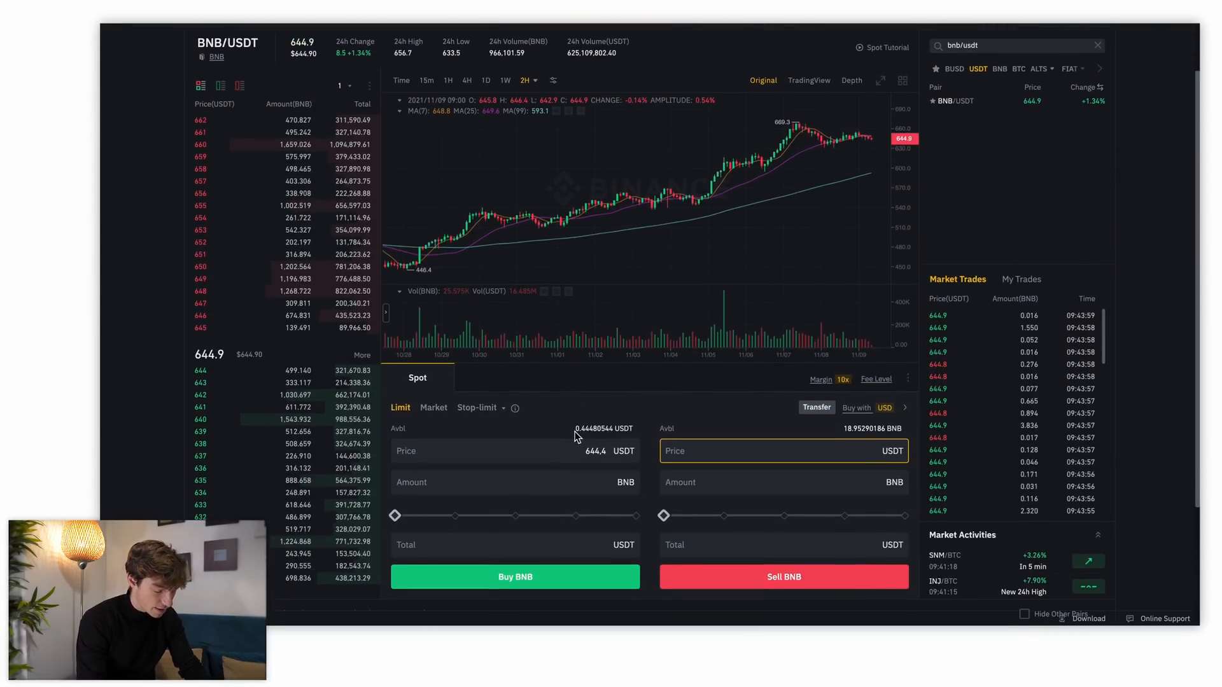
left_click(601, 482)
type("10")
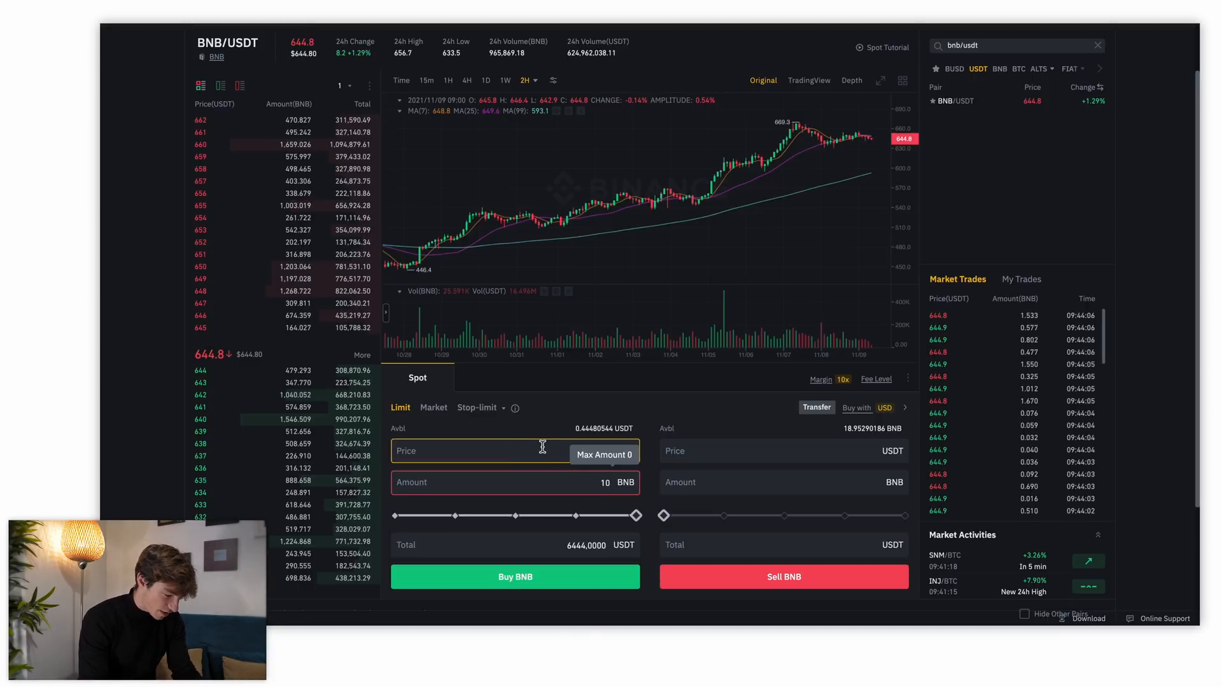
type("644,4")
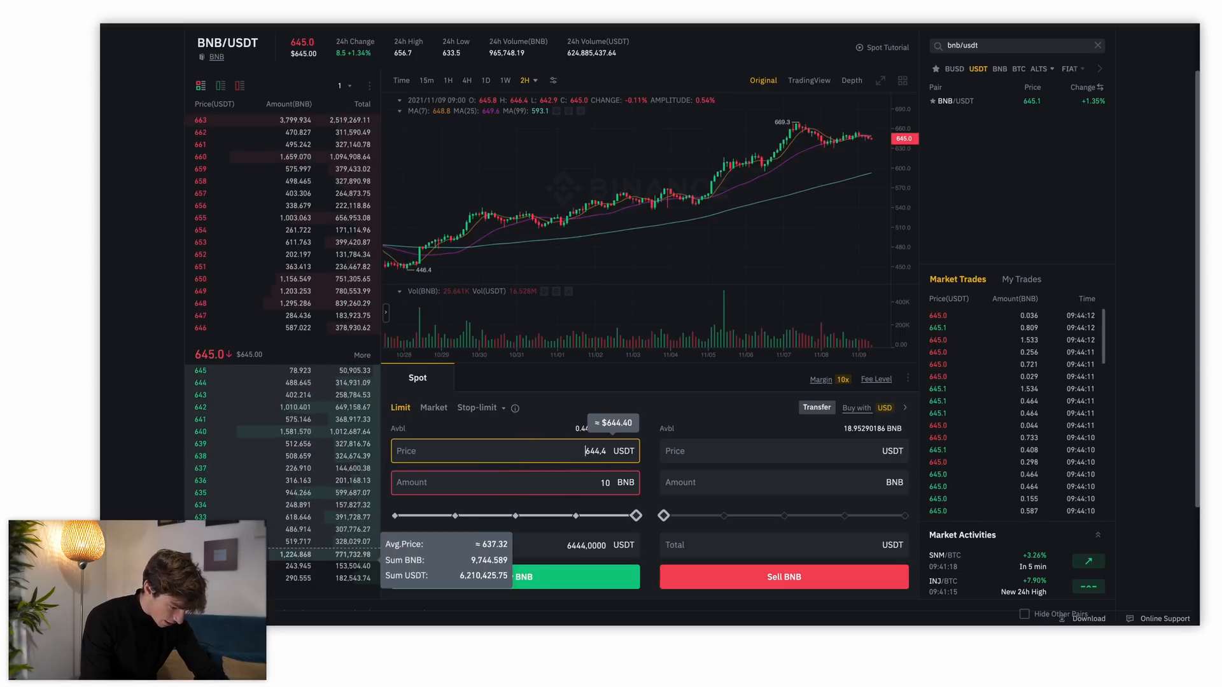
left_click(229, 553)
left_click(580, 478)
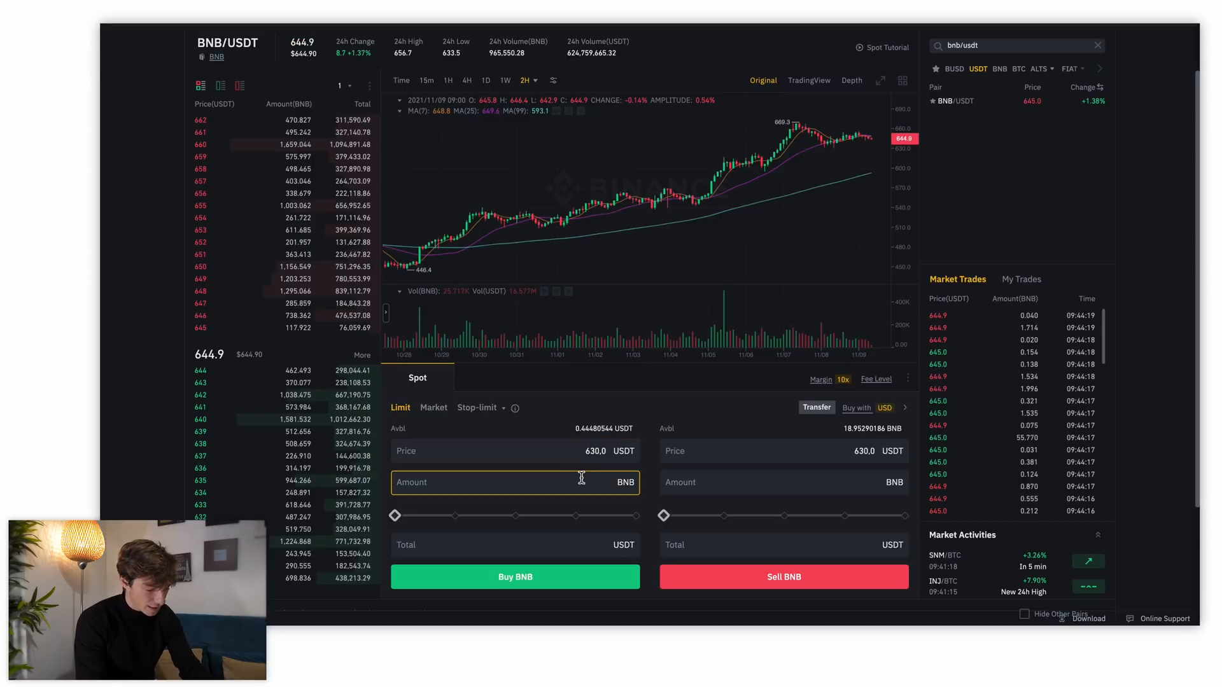
type("10")
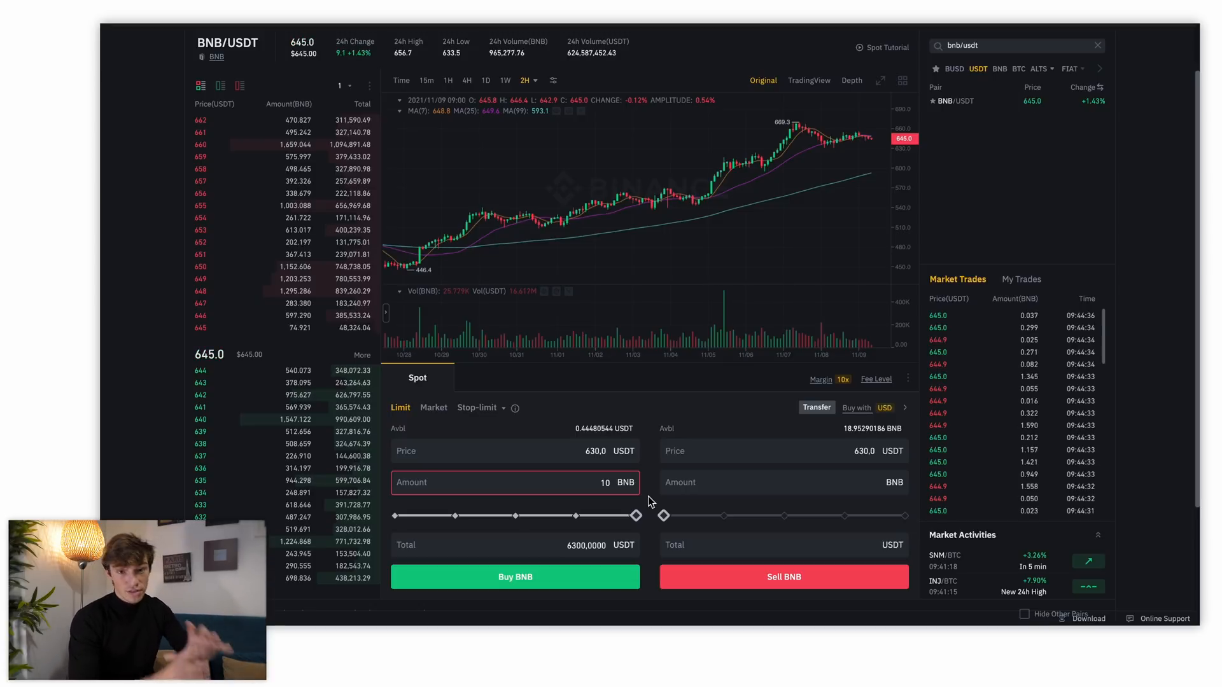
mouse_move(245, 506)
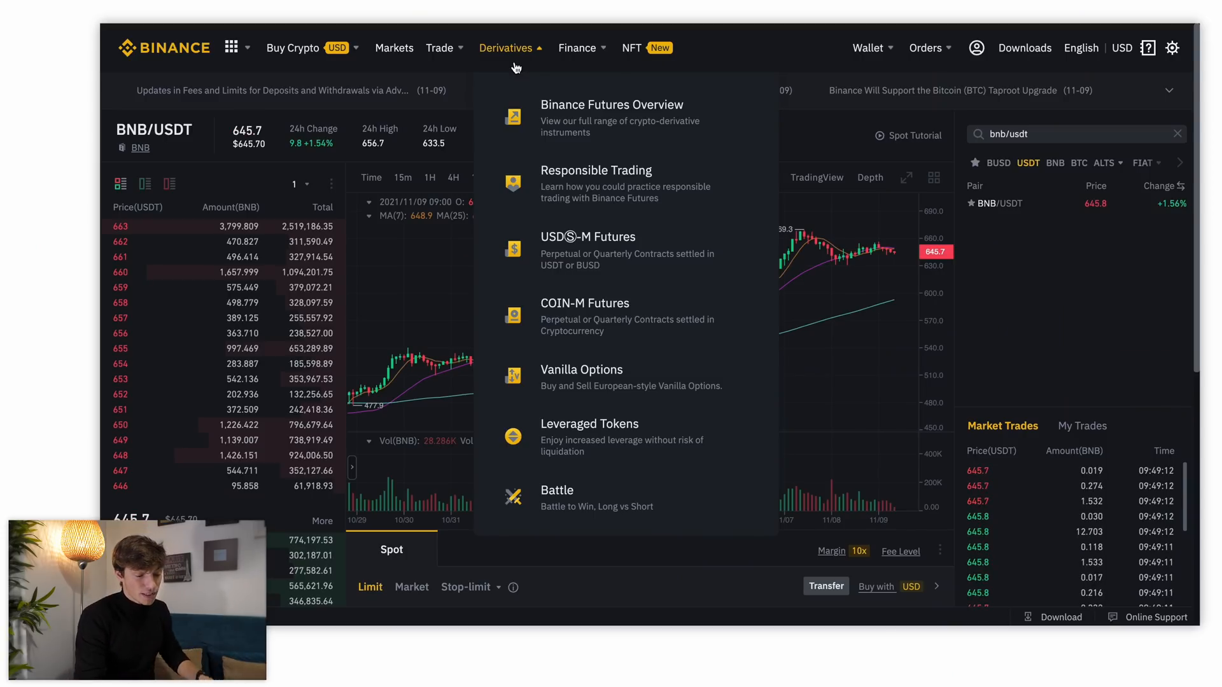
Step: Open Binance Earn from the Finance offerings and look over its coin yields and product cards, from Savings to Dual Investment
mouse_move(574, 51)
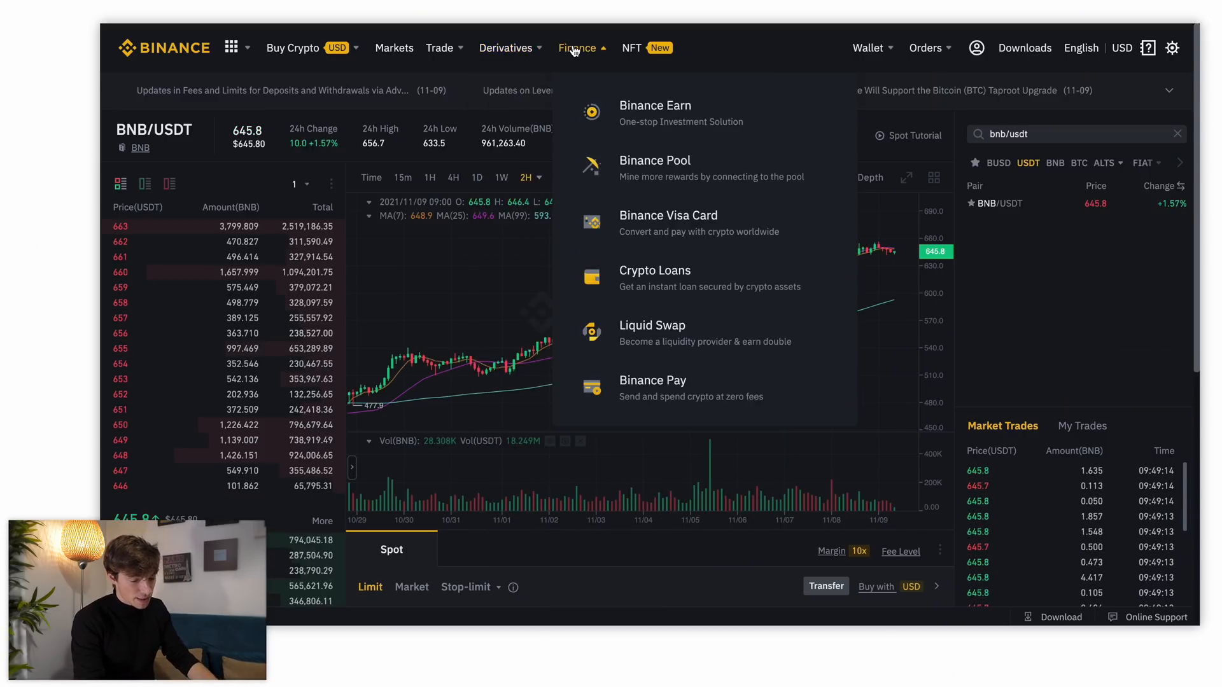
left_click(610, 113)
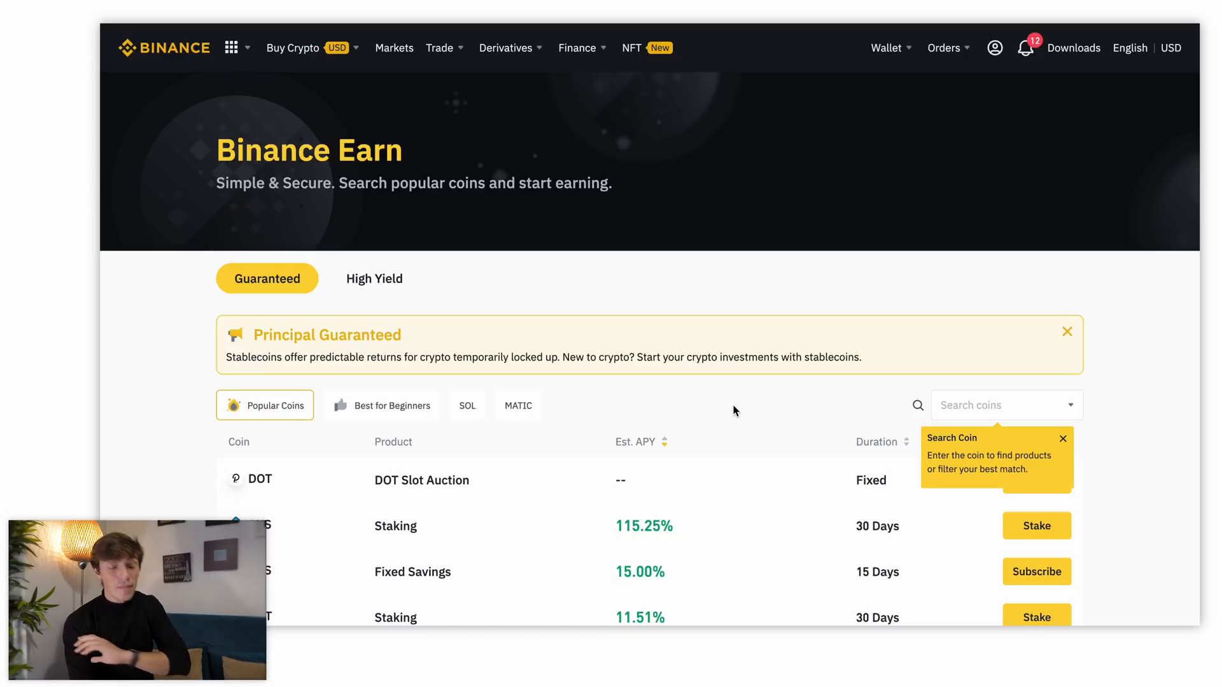
scroll(733, 408, "down", 5)
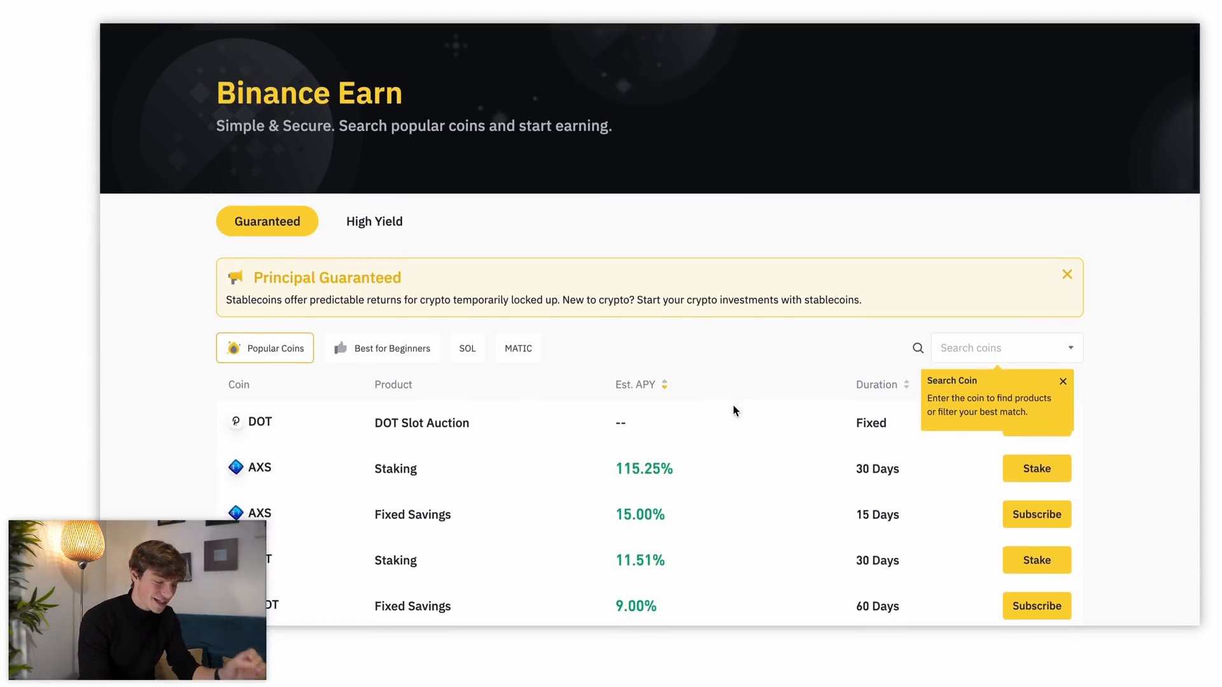
scroll(733, 409, "down", 7)
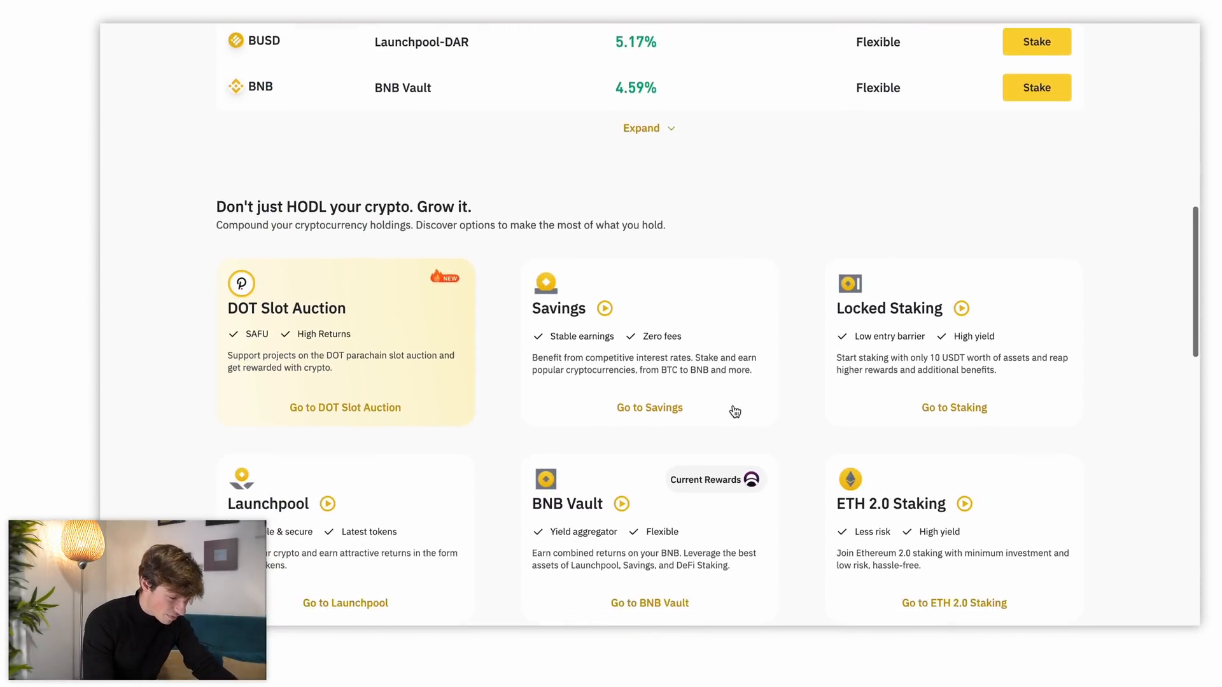
scroll(733, 409, "down", 3)
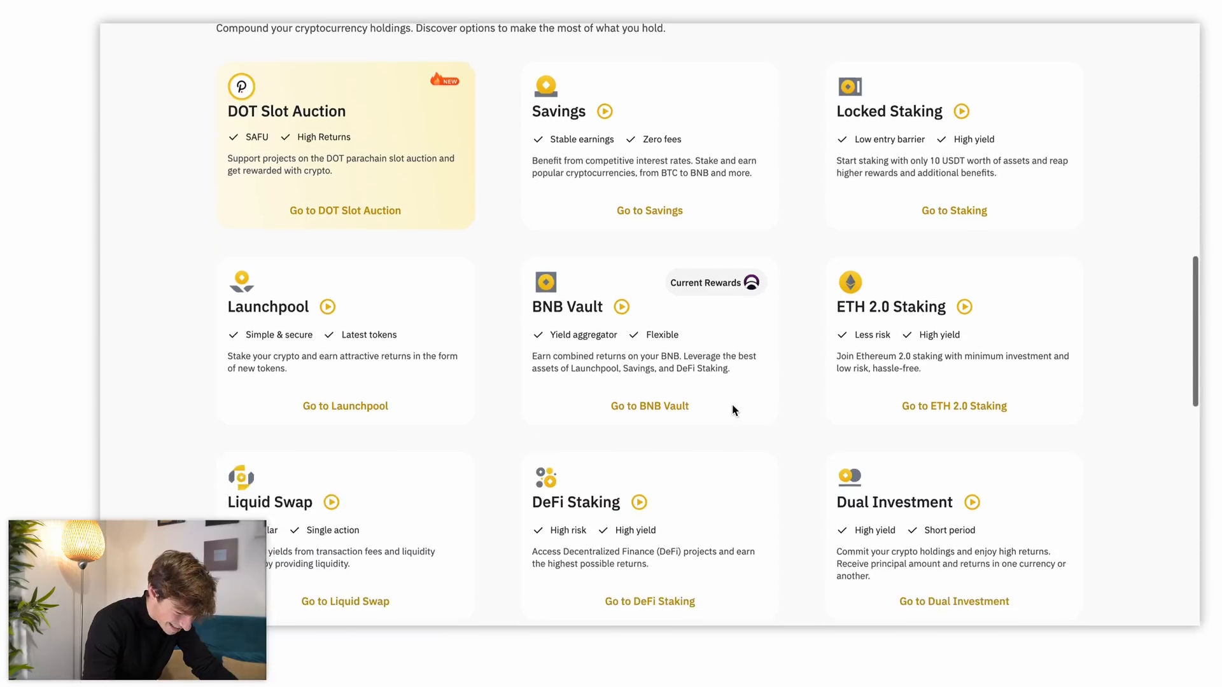
scroll(733, 409, "up", 1)
scroll(734, 411, "down", 1)
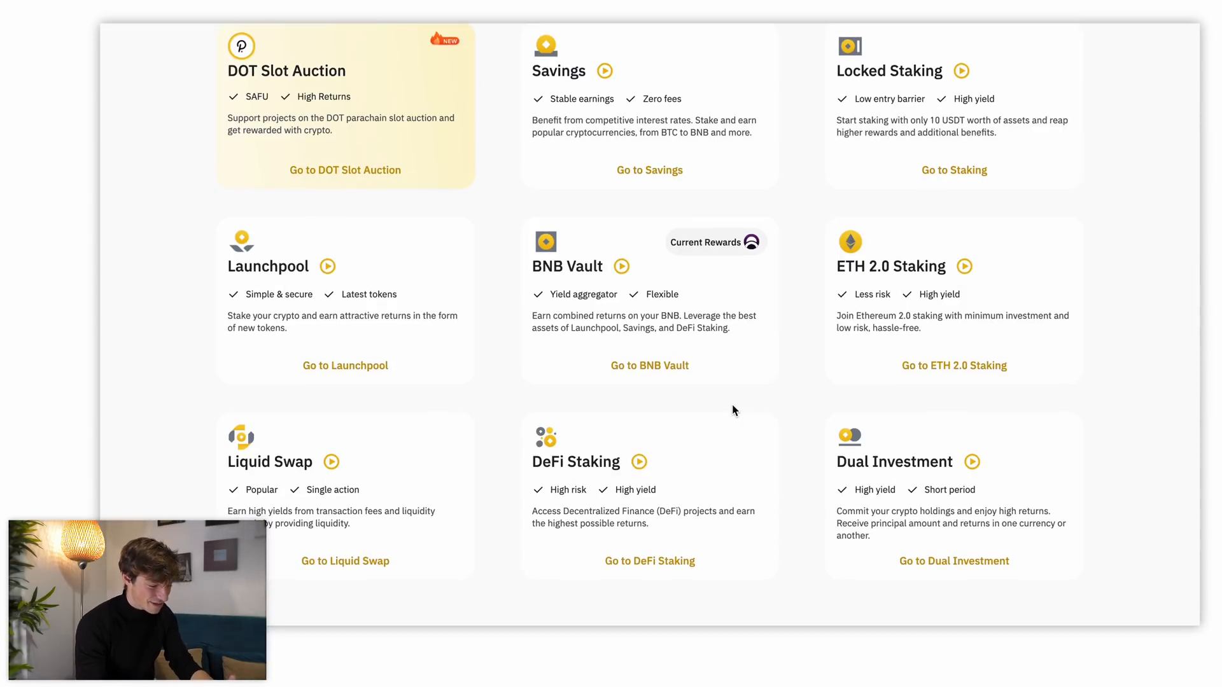
scroll(546, 339, "up", 1)
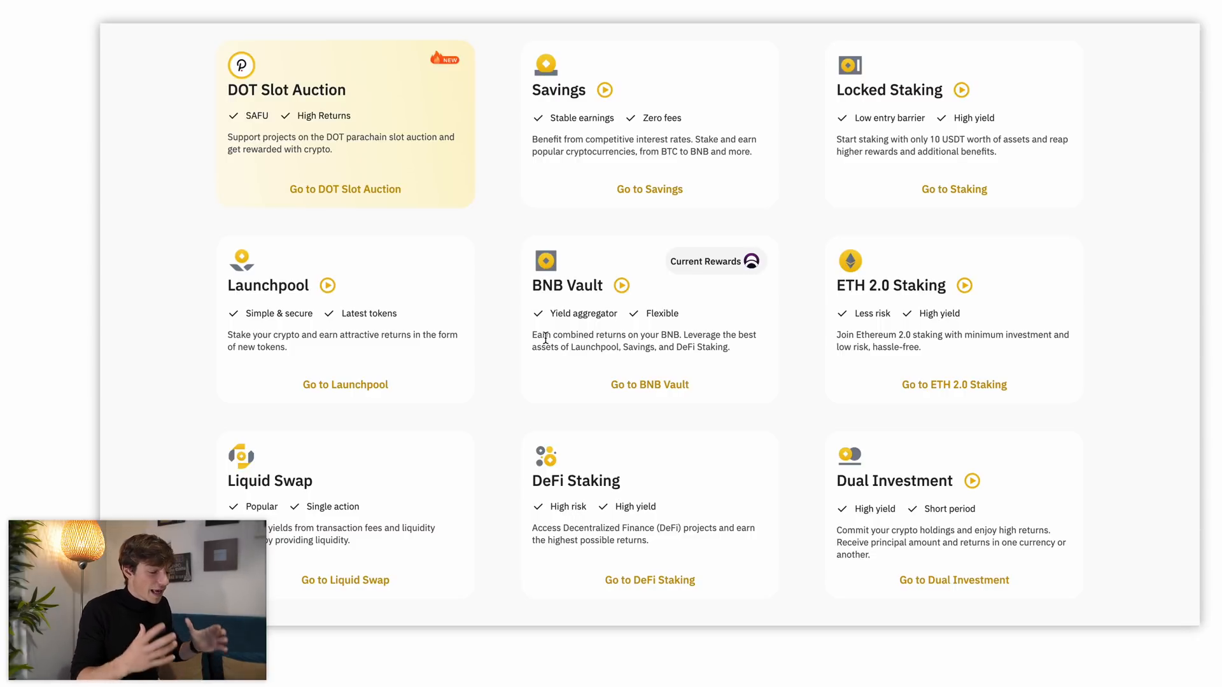
Step: Go to Launchpool from the Earn products and open the FC Porto Fan Token project
left_click(361, 383)
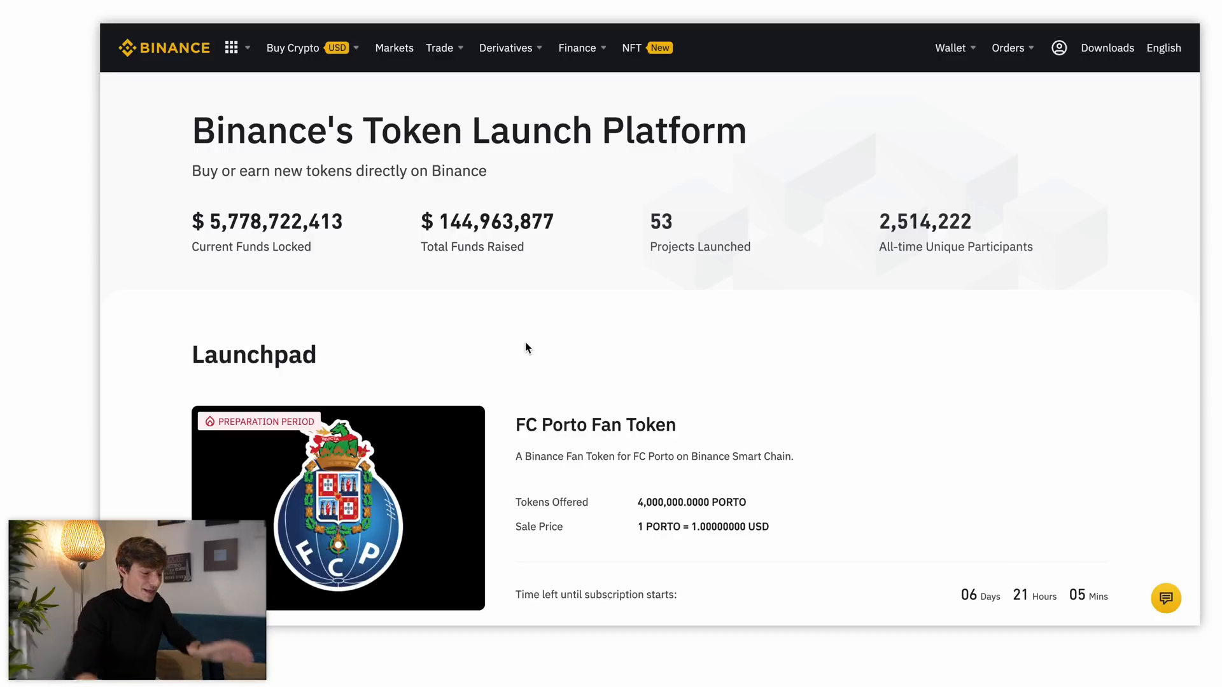
scroll(525, 344, "down", 2)
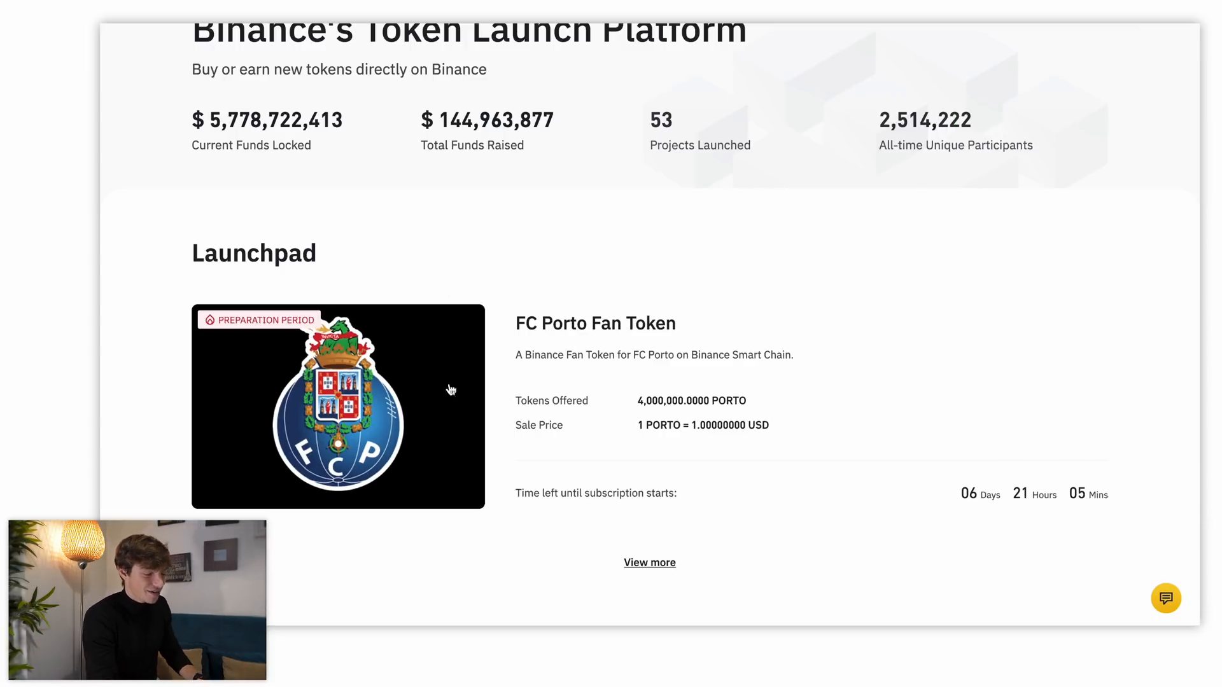
left_click(393, 407)
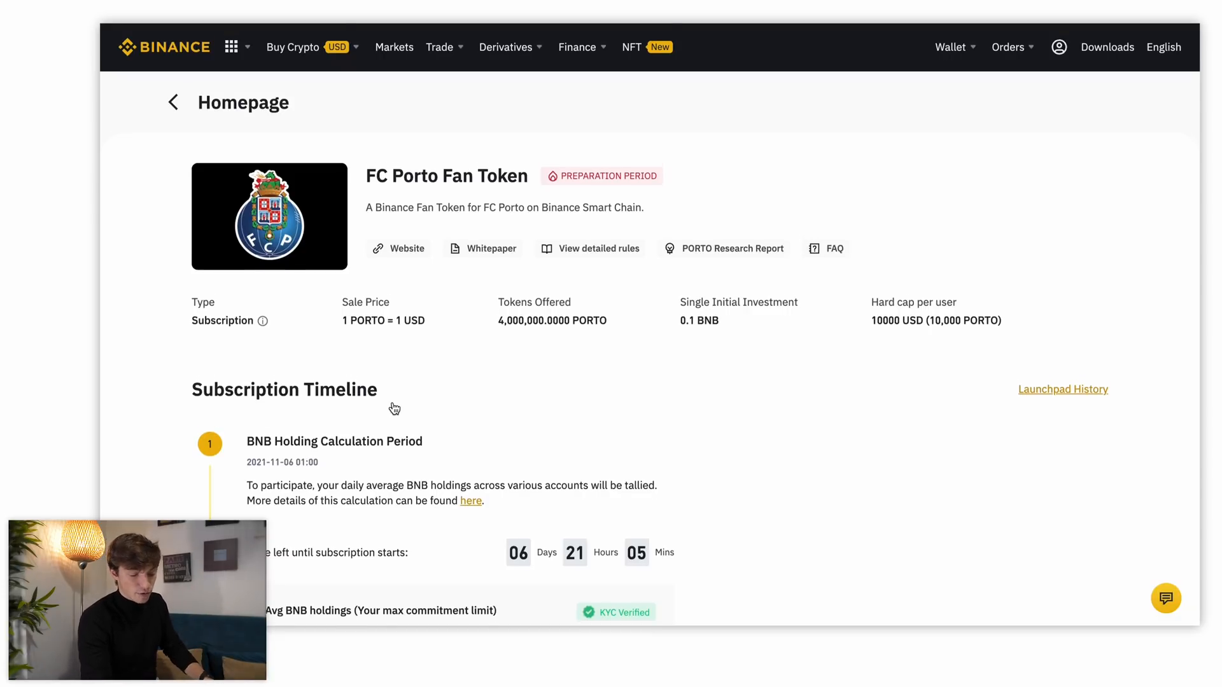
Step: Examine the FC Porto Fan Token's sale details, Subscription Timeline and average BNB holdings section
scroll(394, 407, "down", 2)
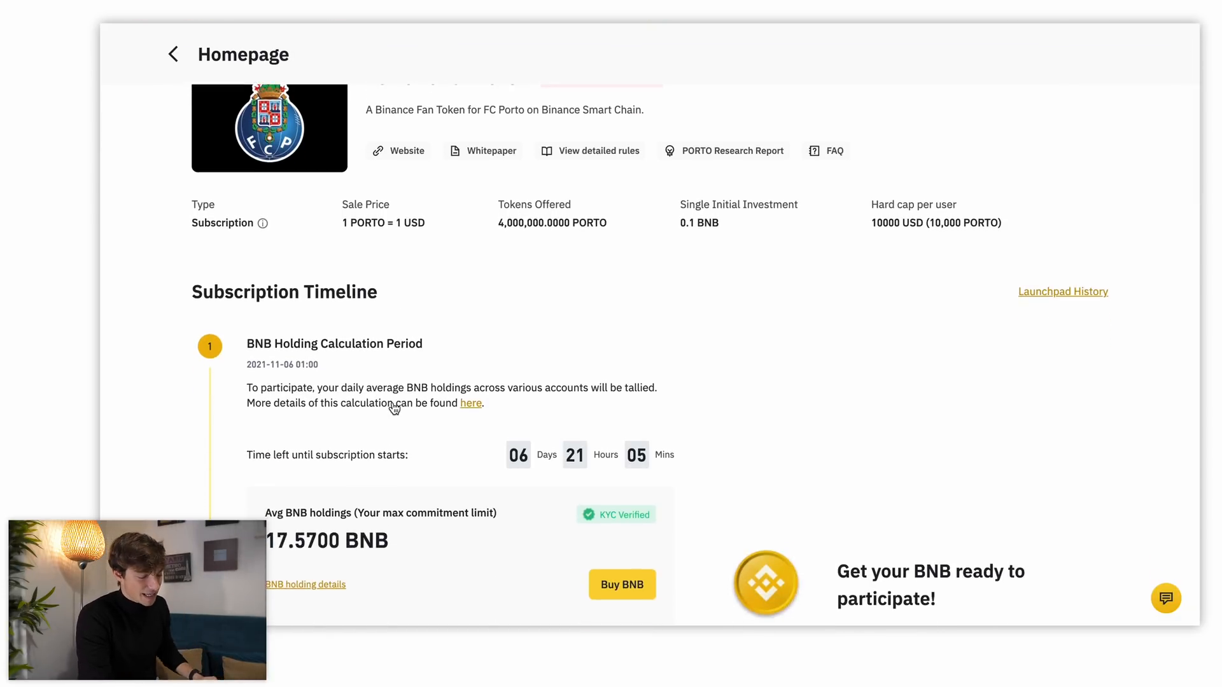
scroll(394, 407, "down", 2)
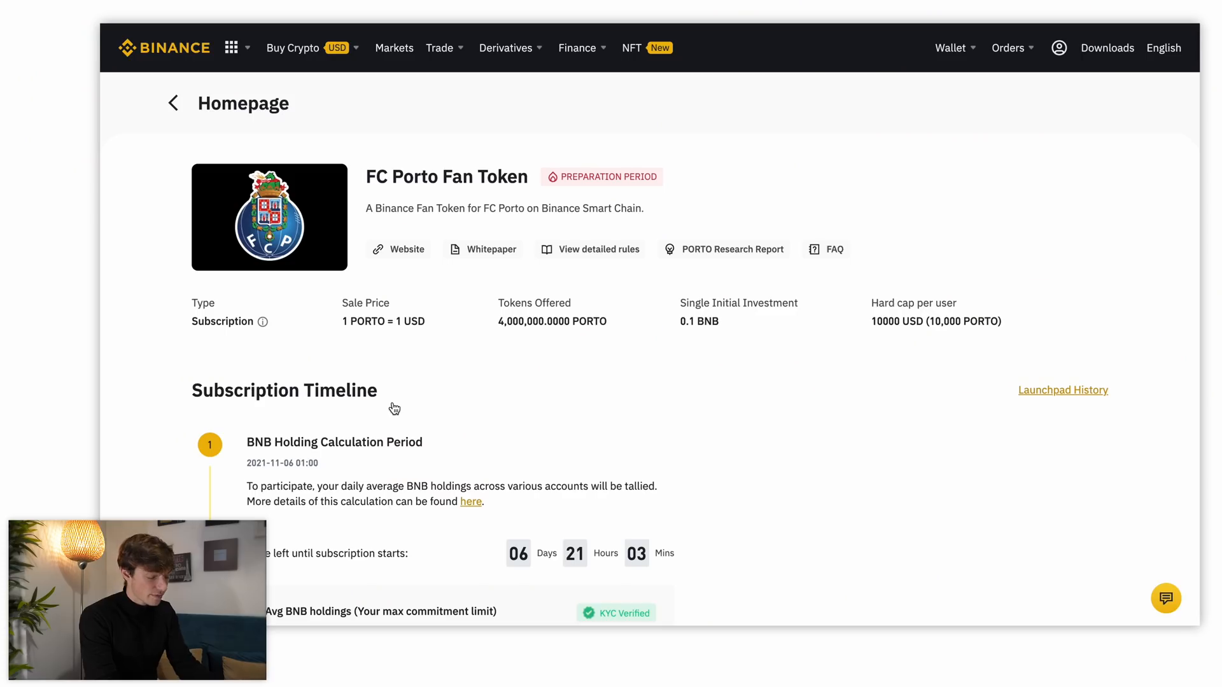
scroll(391, 409, "down", 3)
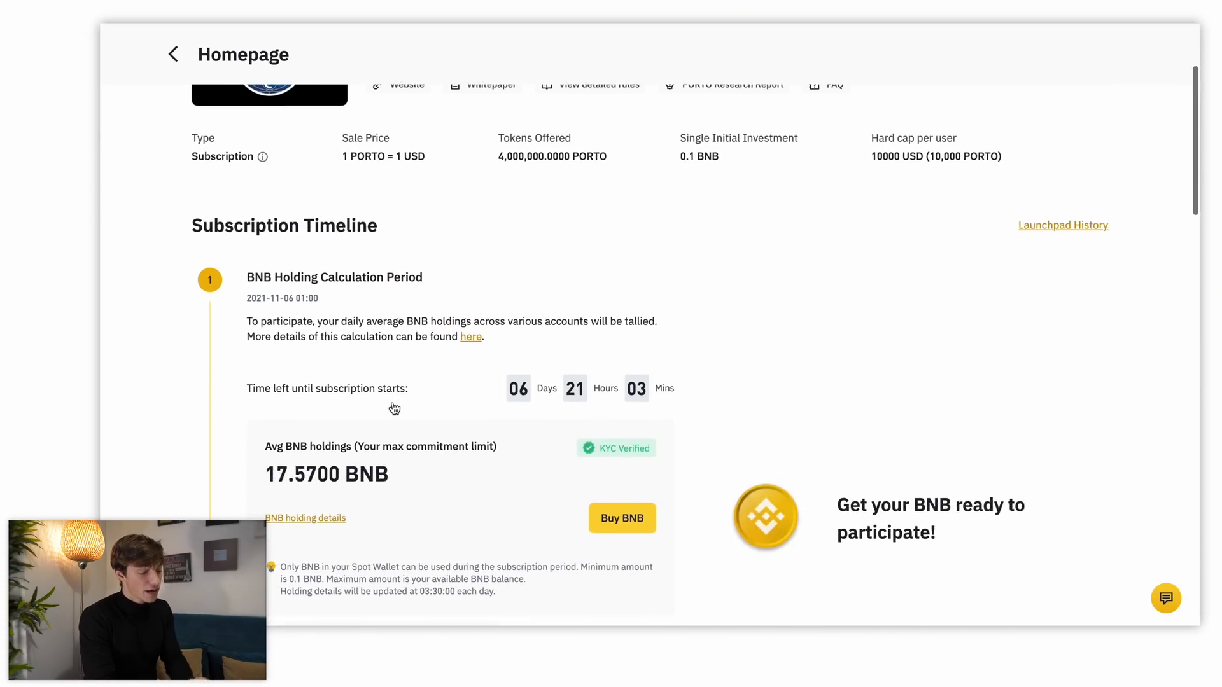
scroll(395, 409, "down", 2)
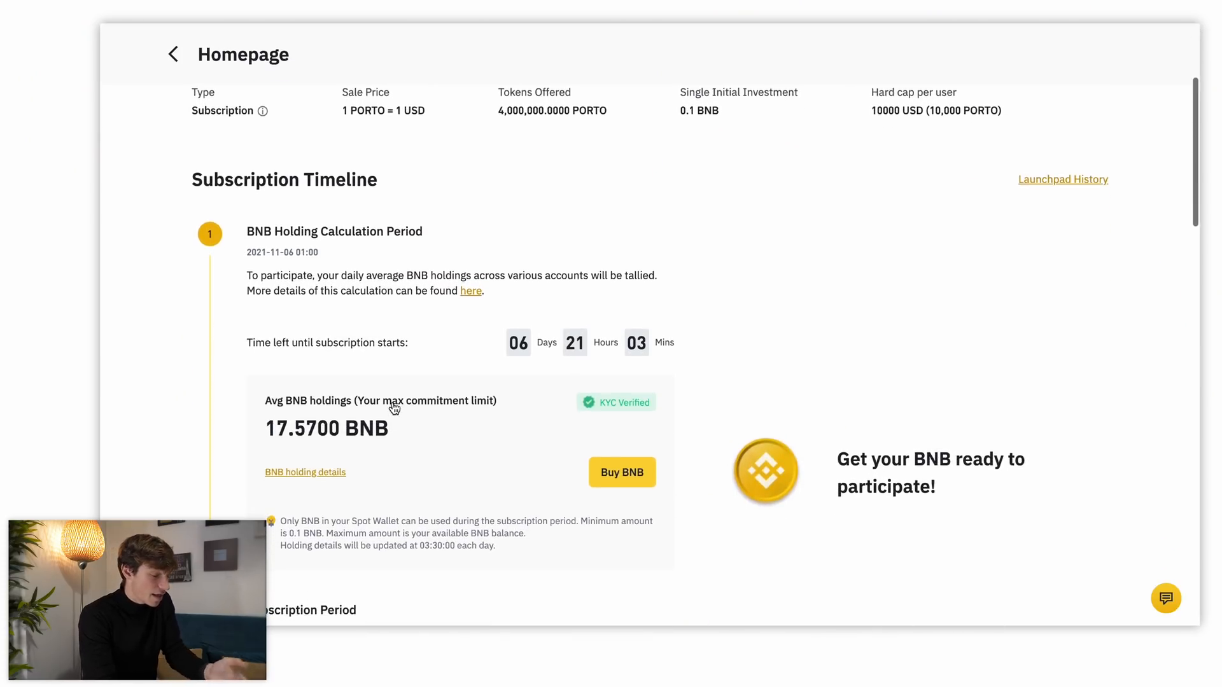